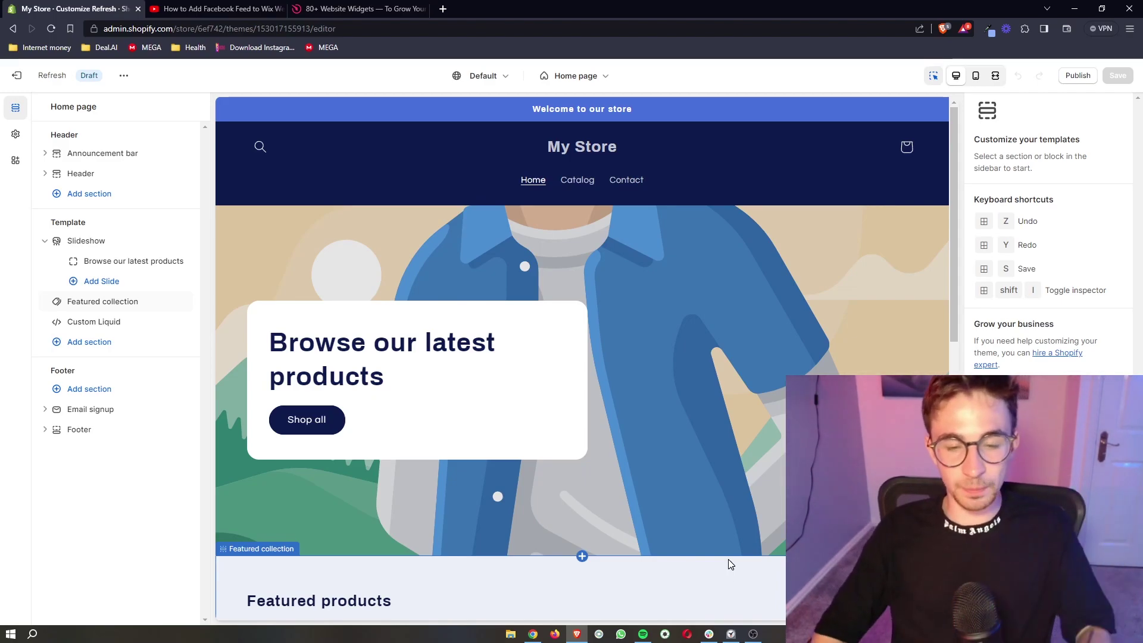
Scroll through the home page sections in the theme editor preview, ending on the slideshow
scroll(727, 560, down, 5)
scroll(562, 455, up, 5)
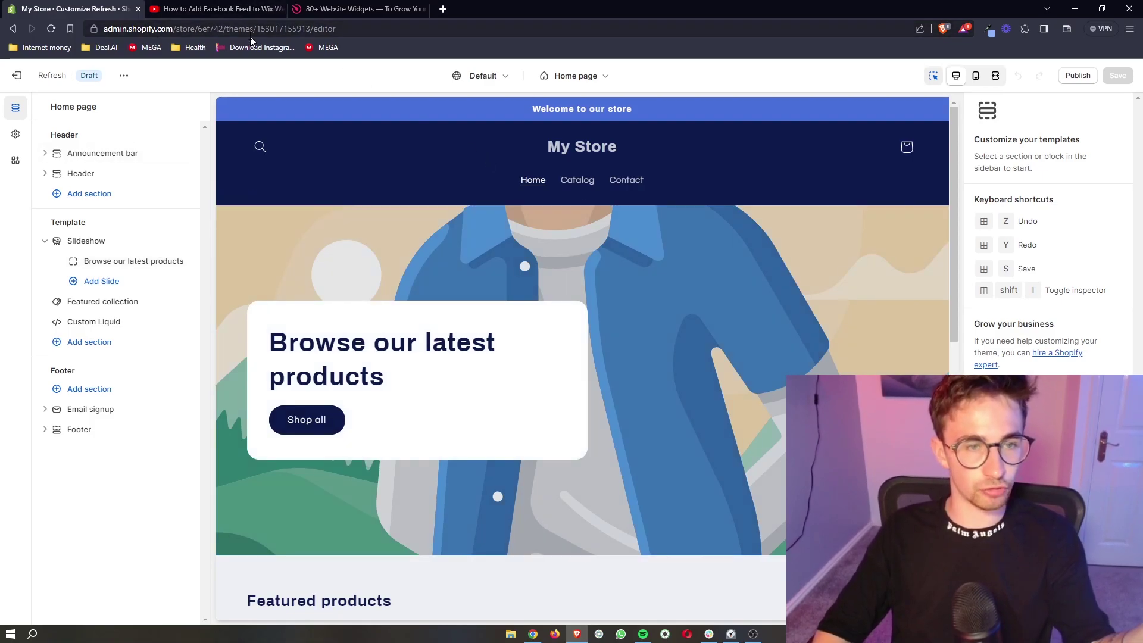
scroll(709, 360, down, 5)
scroll(707, 356, down, 5)
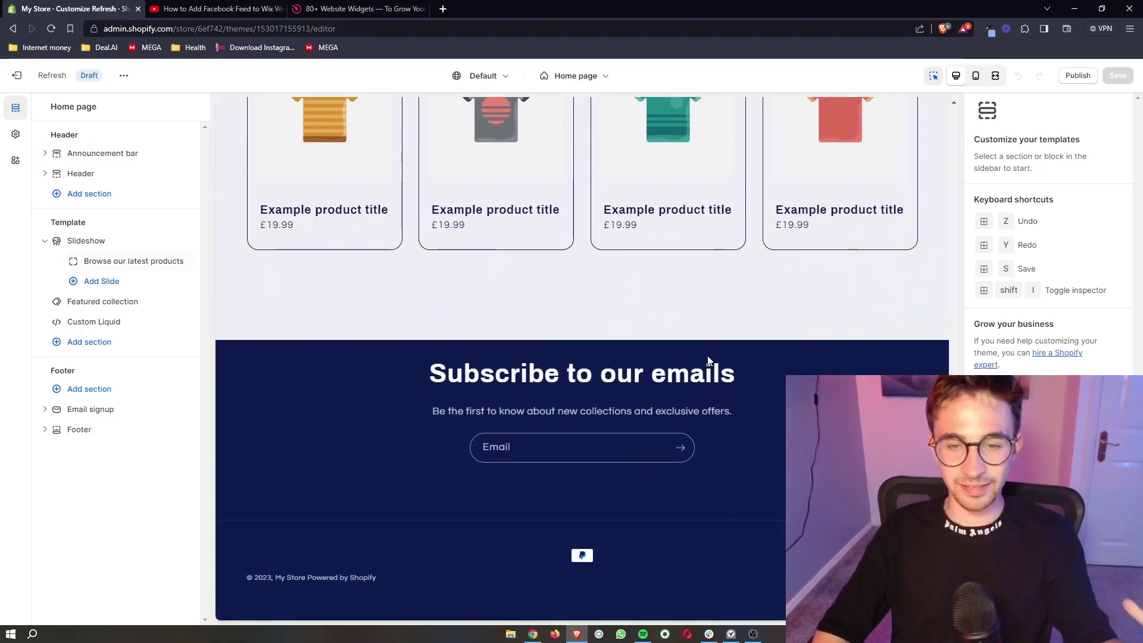
scroll(679, 265, up, 10)
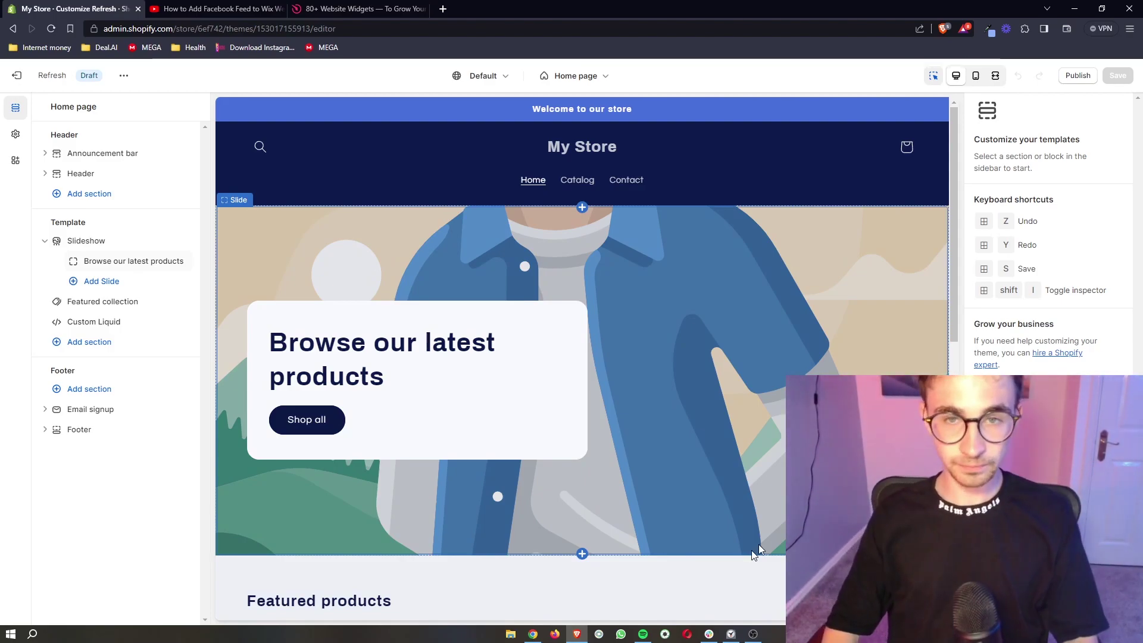
click(753, 545)
Copy the Elfsight sign-up link from the YouTube video description and go to the Elfsight homepage
click(216, 8)
scroll(284, 275, down, 5)
click(238, 278)
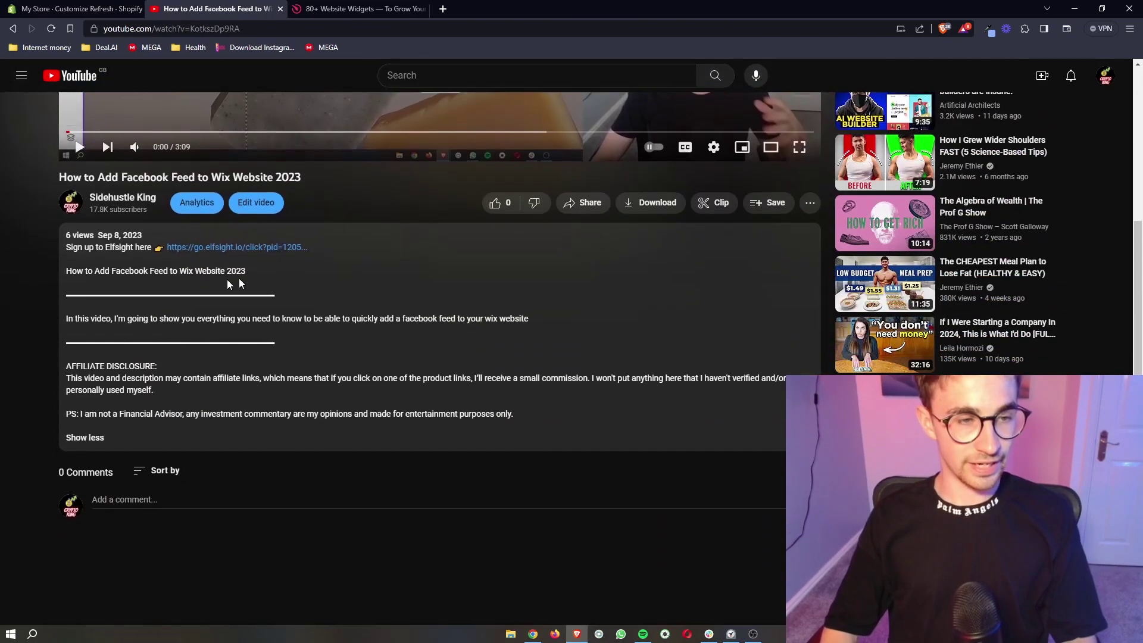
key(ctrl+plus)
key(ctrl+plus)
key(ctrl+plus)
key(ctrl+plus)
drag(169, 262, 464, 272)
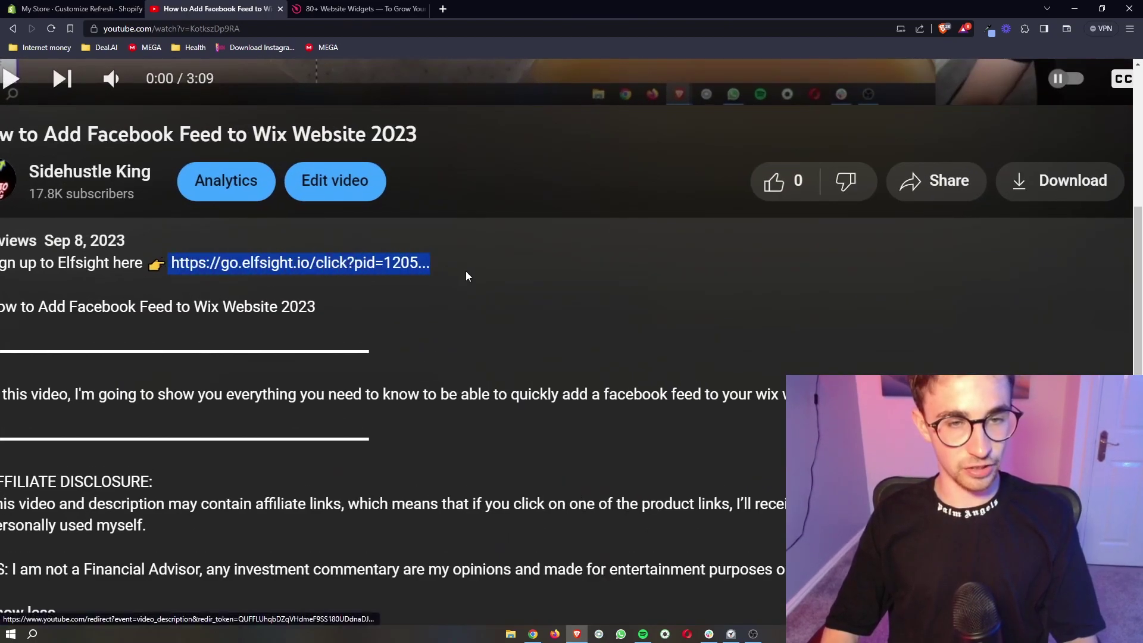
key(ctrl+0)
click(331, 7)
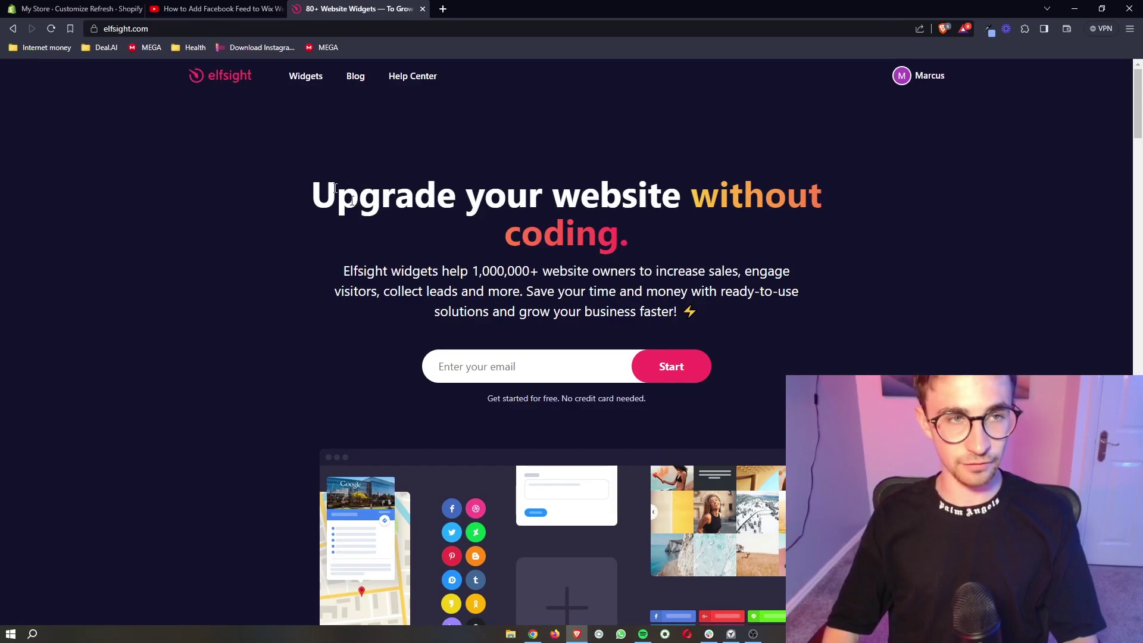
click(77, 9)
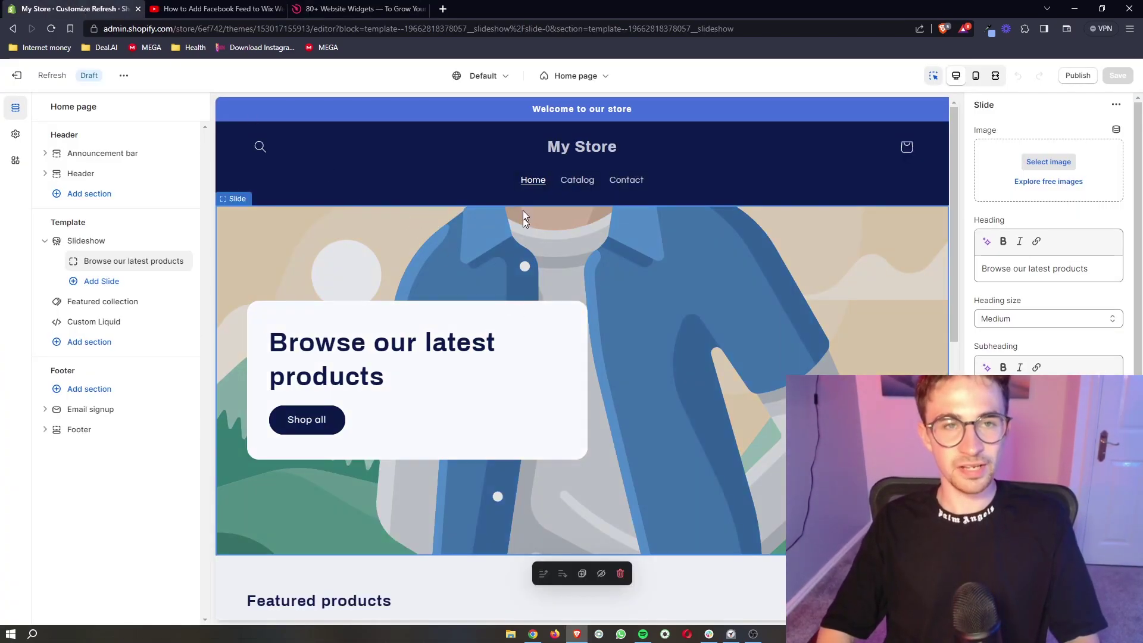
scroll(595, 300, down, 5)
scroll(596, 300, up, 5)
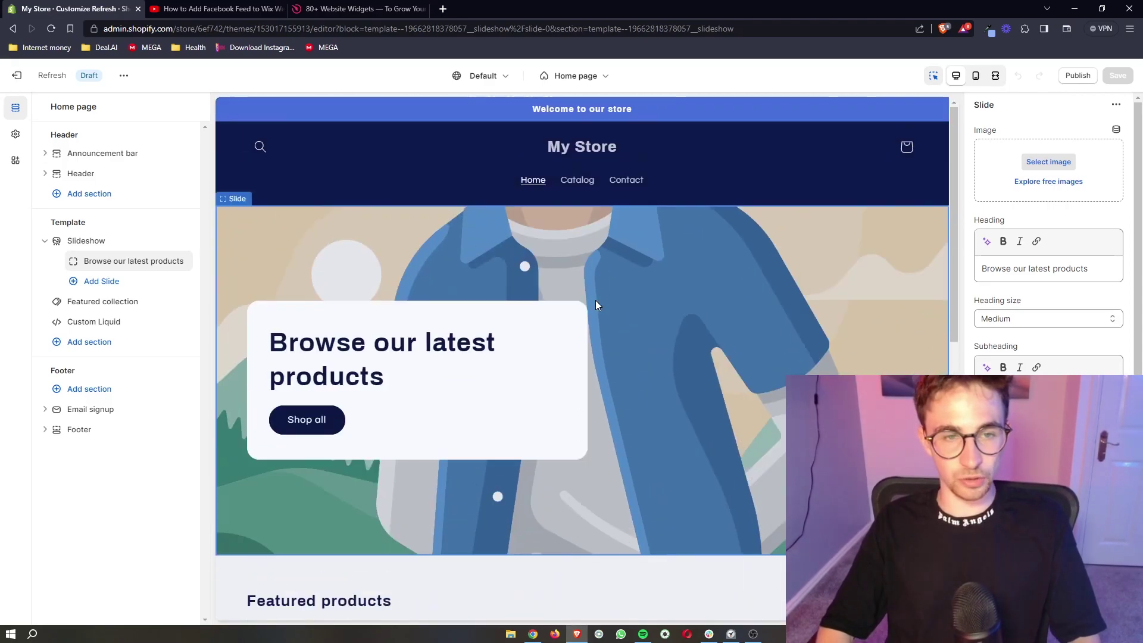
scroll(692, 343, down, 10)
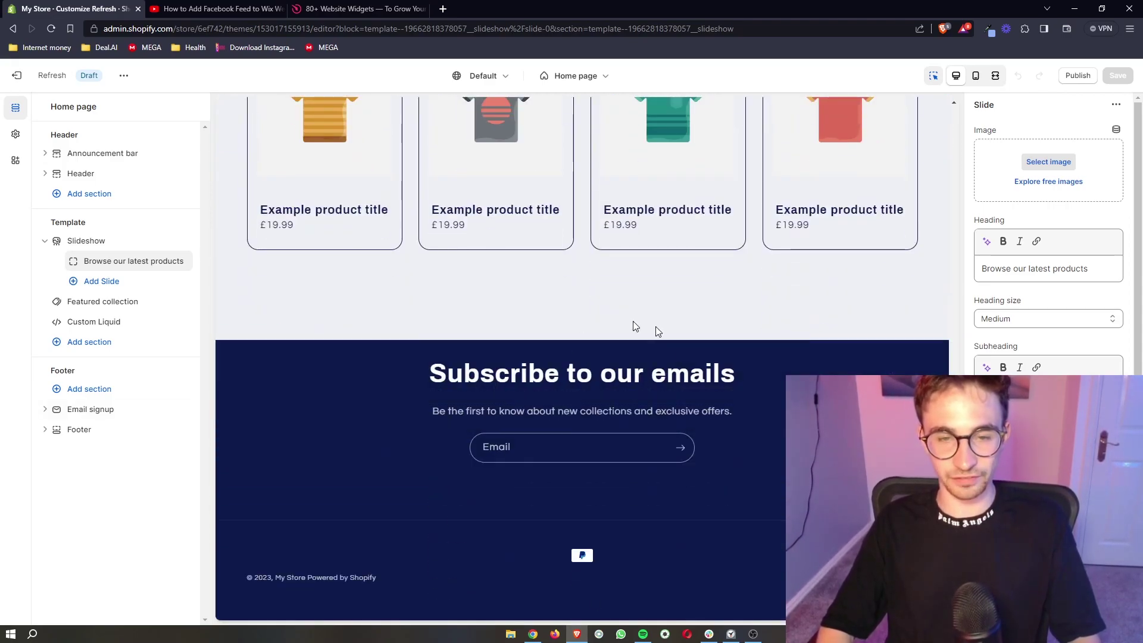
key(ctrl+shift+Tab)
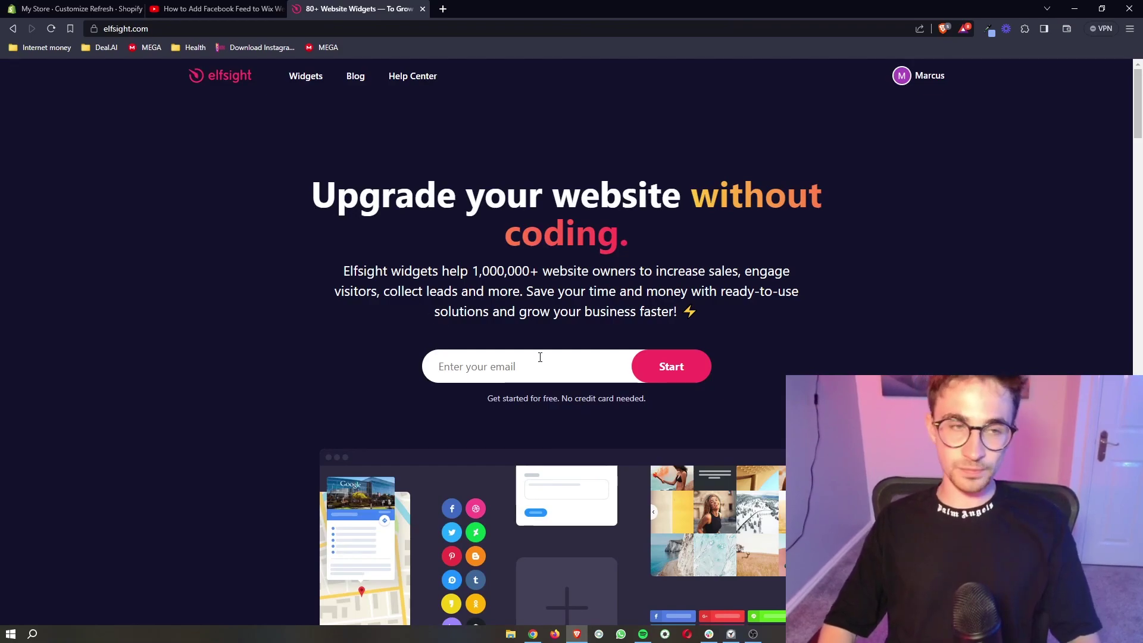
scroll(536, 359, up, 3)
drag(462, 411, 708, 444)
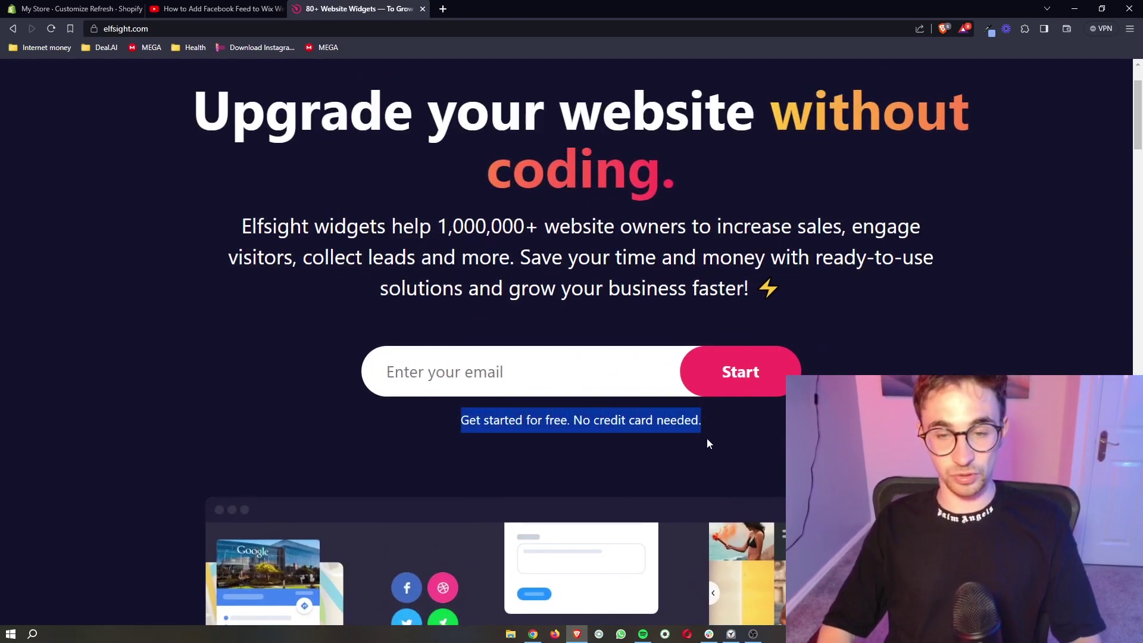
click(769, 440)
scroll(768, 437, down, 3)
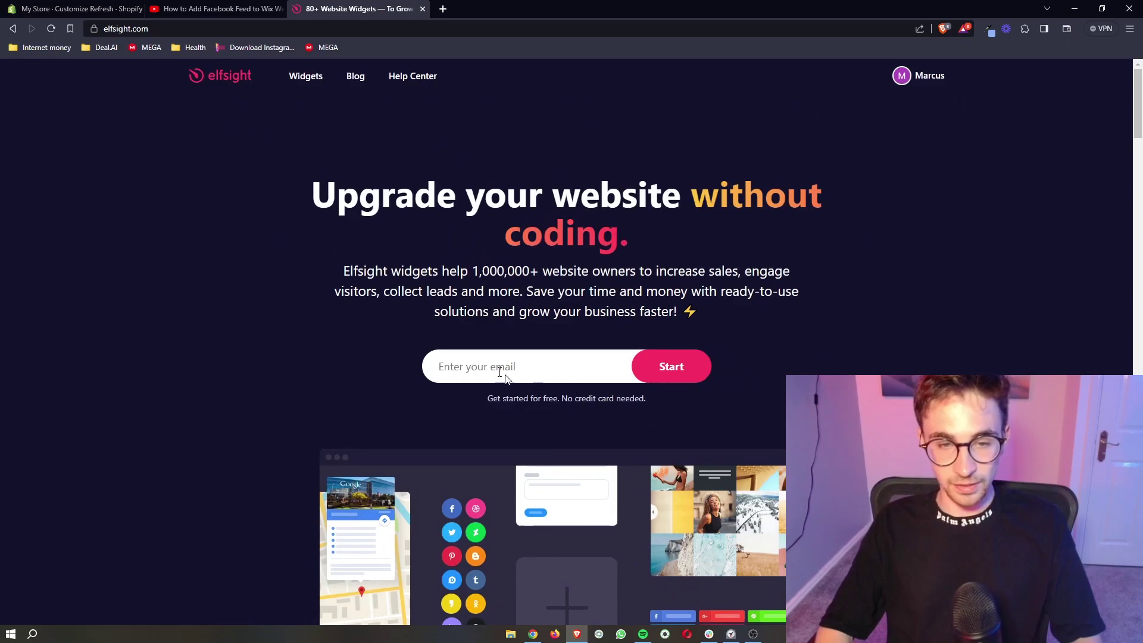
click(496, 365)
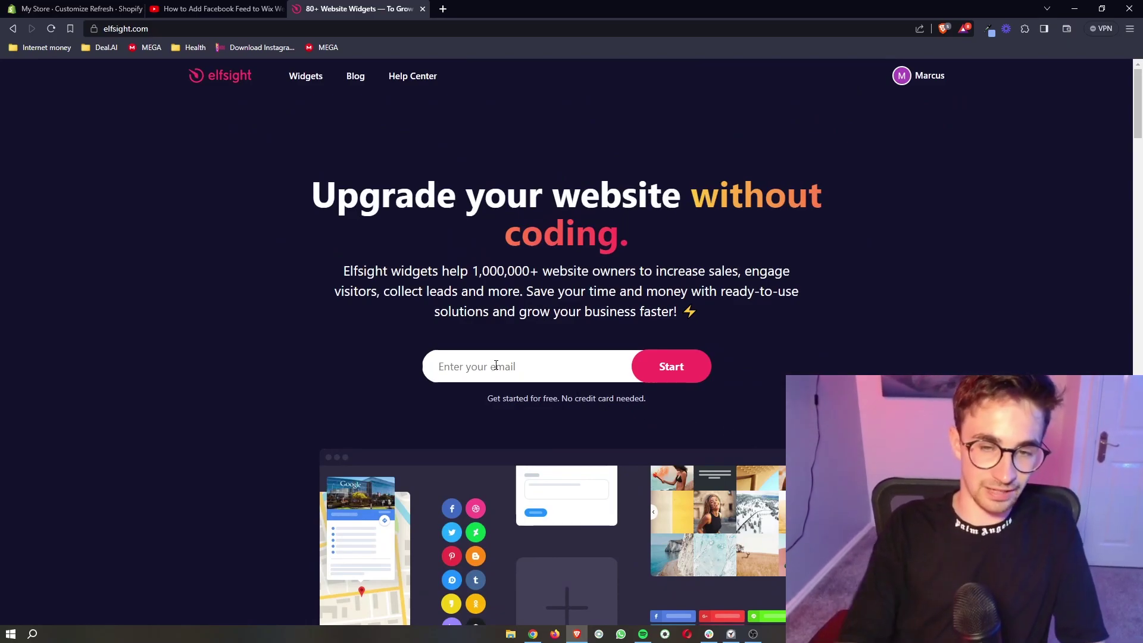
scroll(496, 366, up, 3)
scroll(496, 365, down, 3)
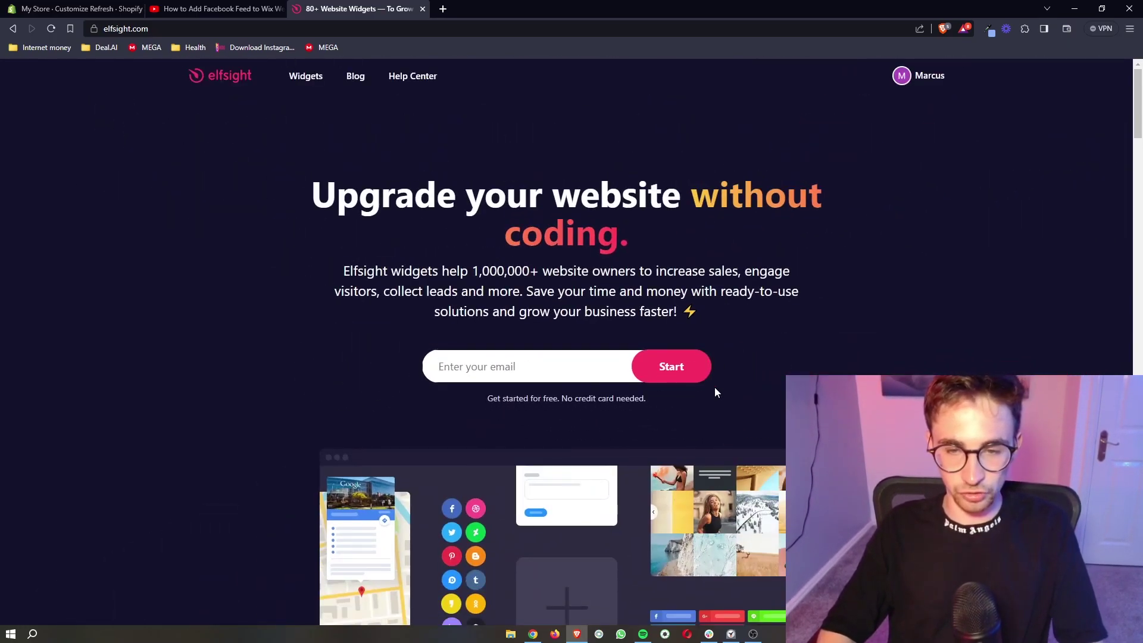
scroll(717, 392, up, 3)
scroll(716, 393, down, 3)
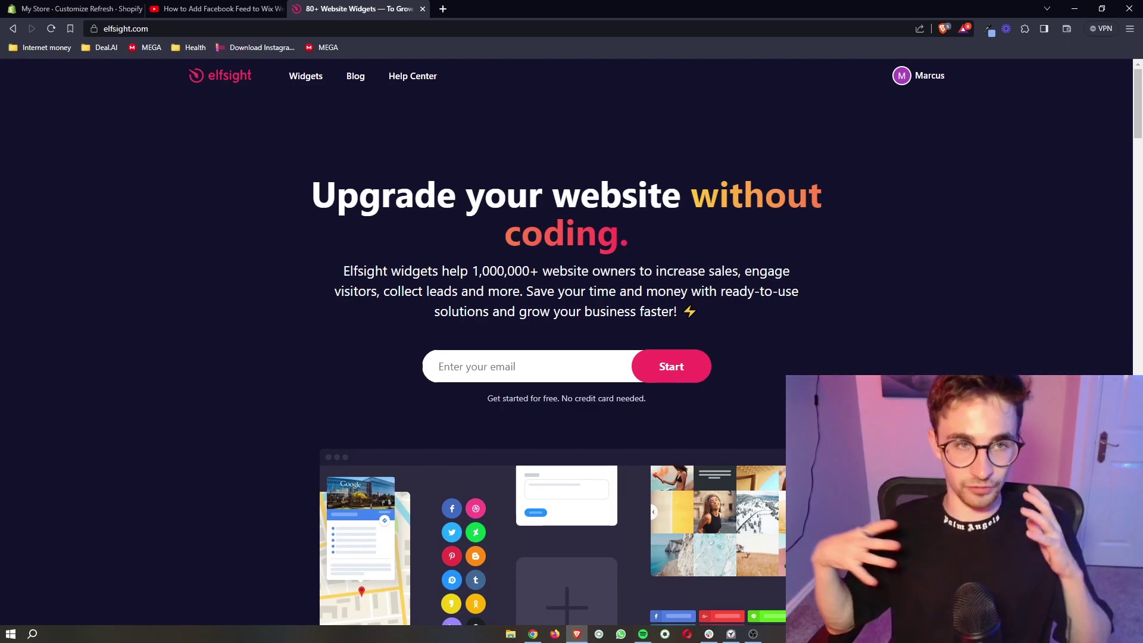
Open Elfsight's full widgets catalogue and browse through it
click(476, 366)
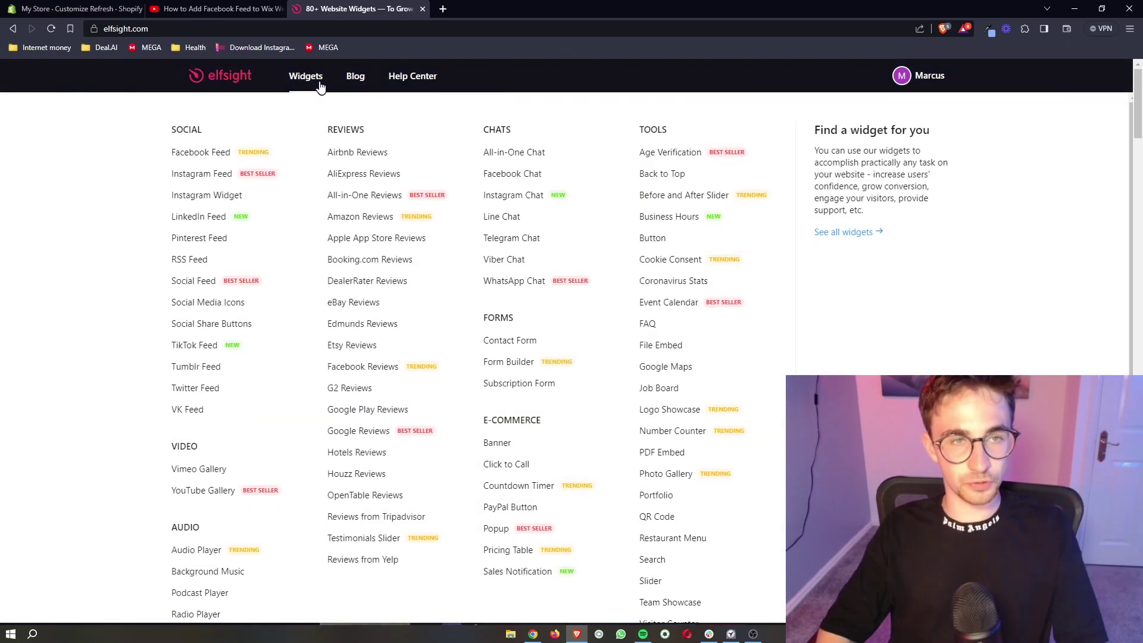
click(305, 76)
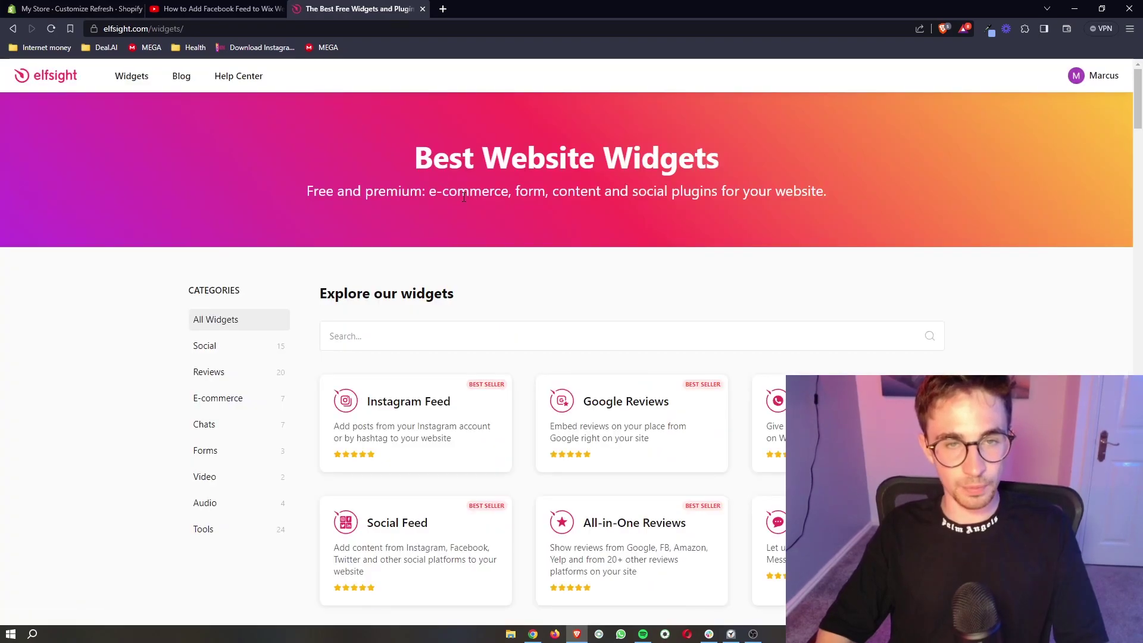
drag(378, 157, 773, 168)
click(773, 168)
scroll(812, 215, down, 5)
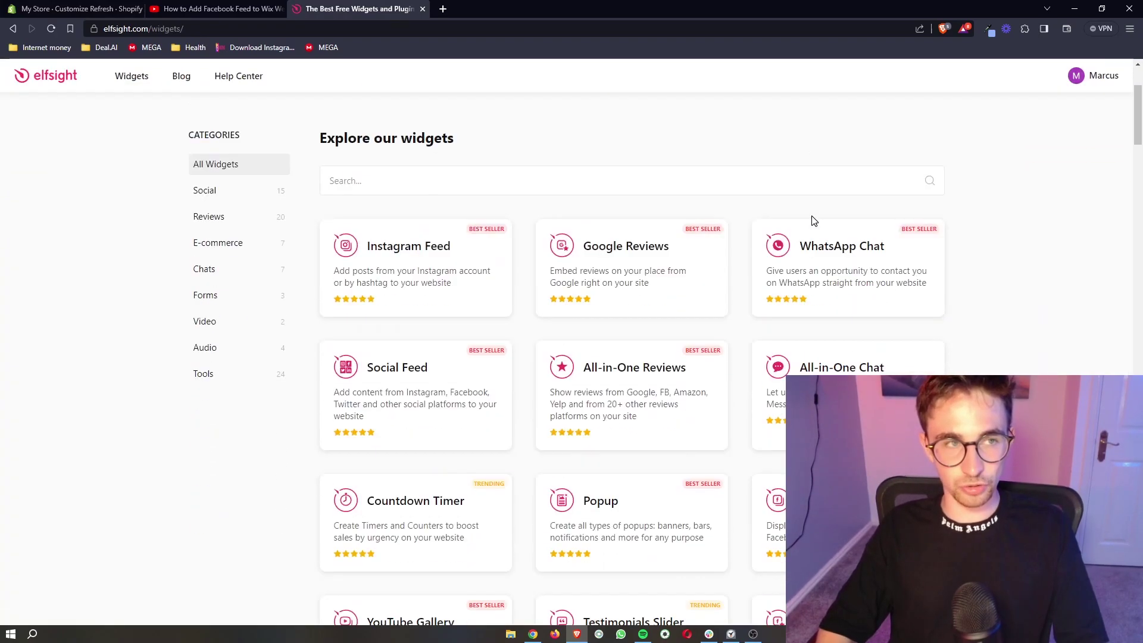
scroll(908, 334, down, 13)
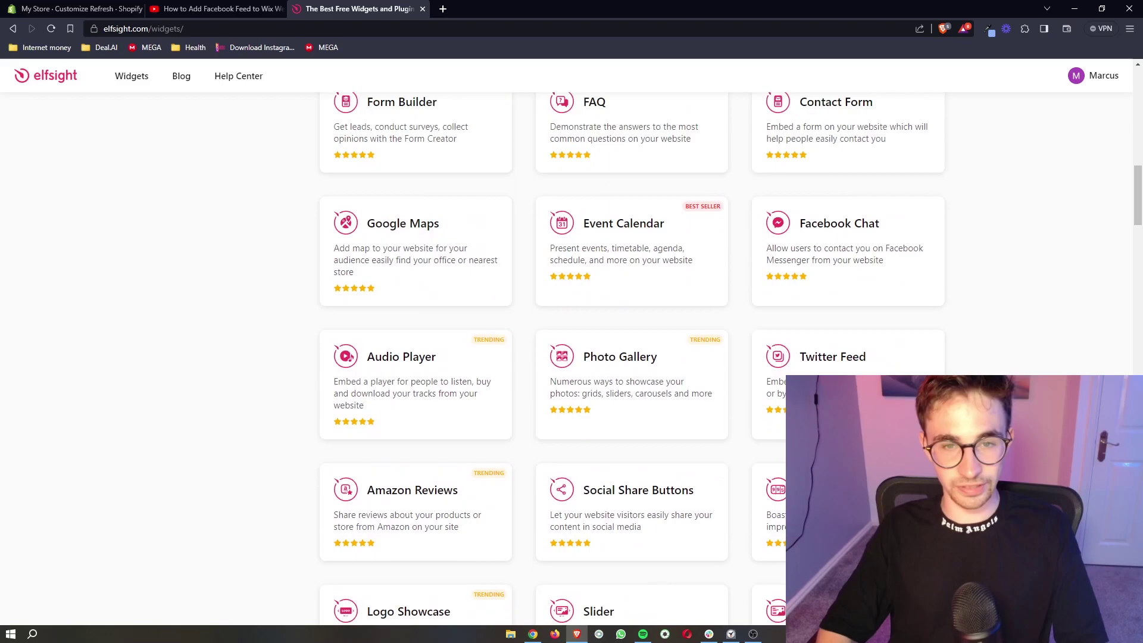
scroll(731, 359, down, 3)
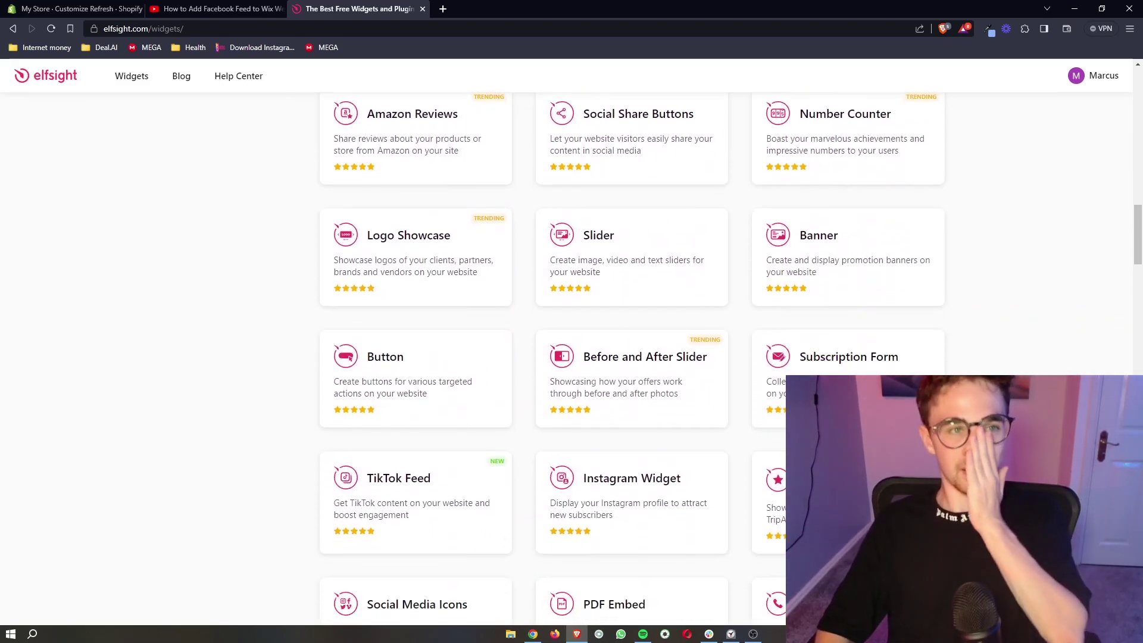
scroll(631, 357, up, 12)
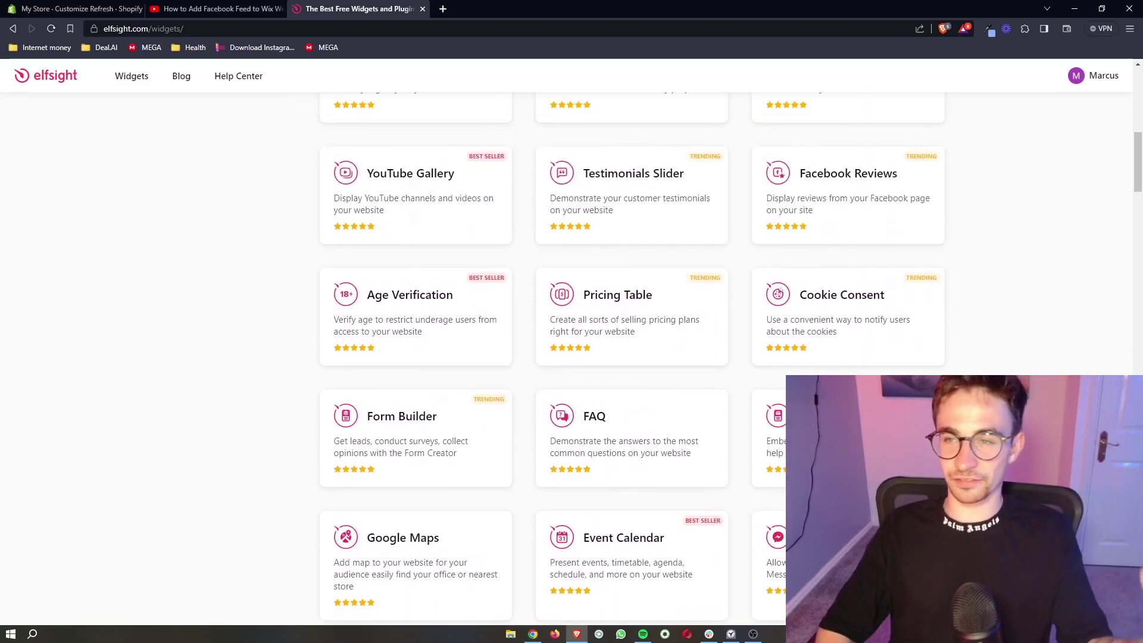
Search the catalogue for 'twitter' to list Twitter Feed and related social widgets
click(77, 8)
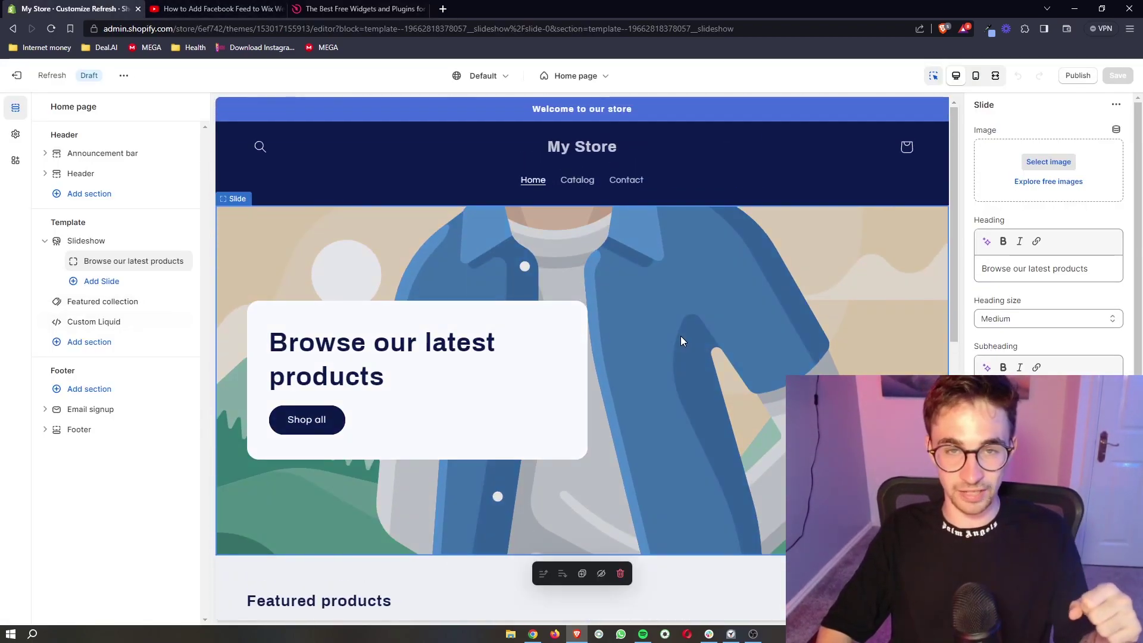
click(357, 8)
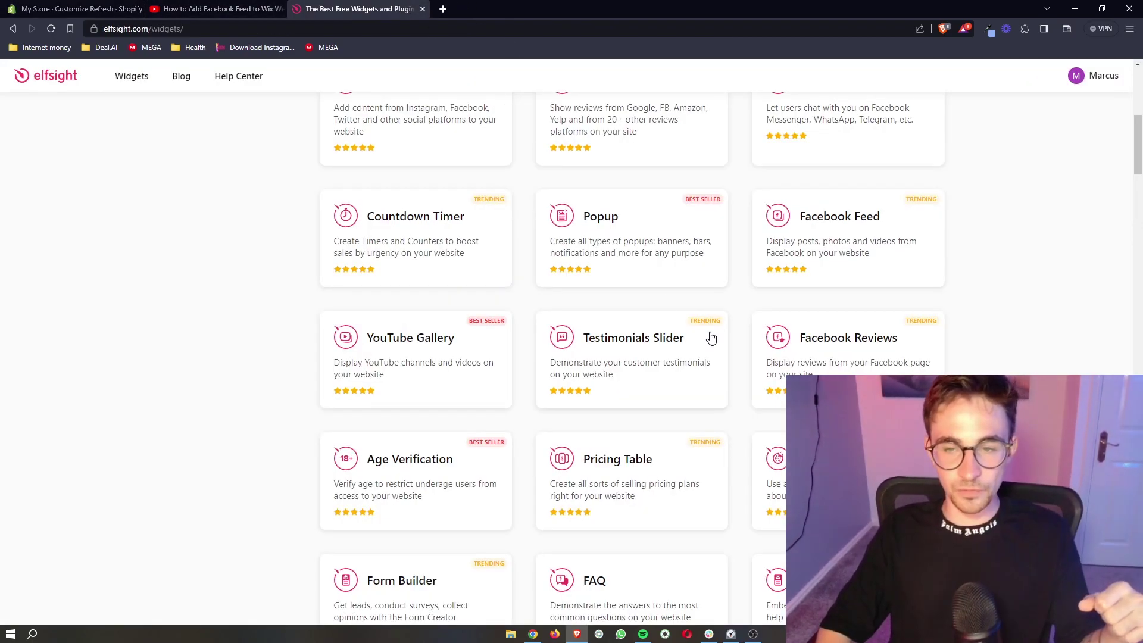
scroll(547, 382, up, 10)
click(531, 340)
text(twitter)
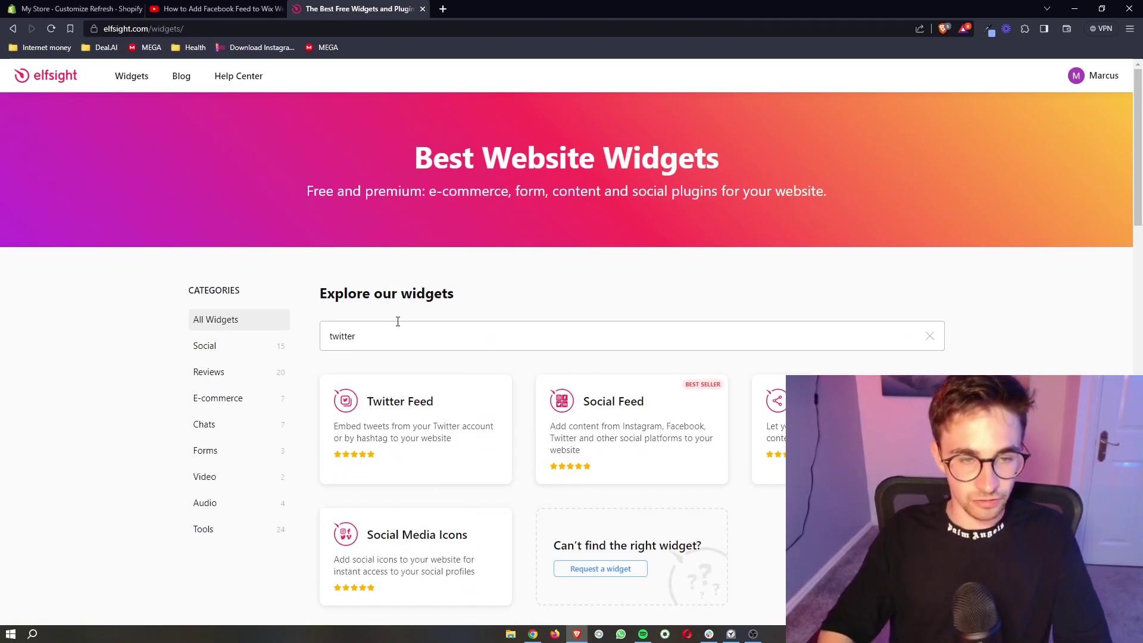
scroll(396, 322, up, 3)
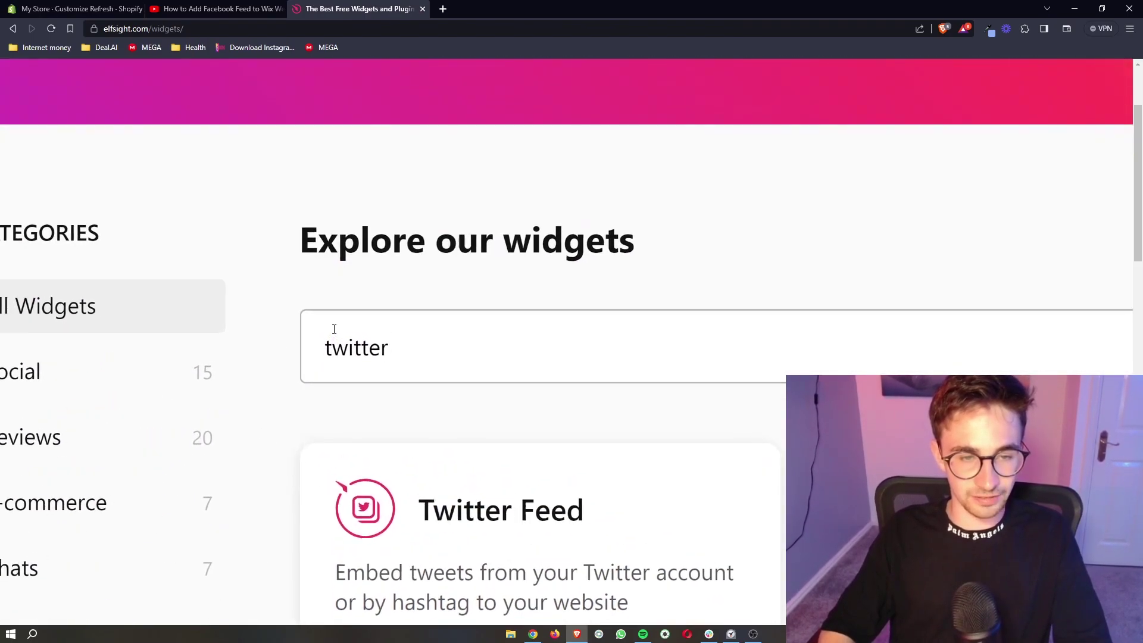
scroll(334, 329, down, 3)
scroll(342, 355, down, 1)
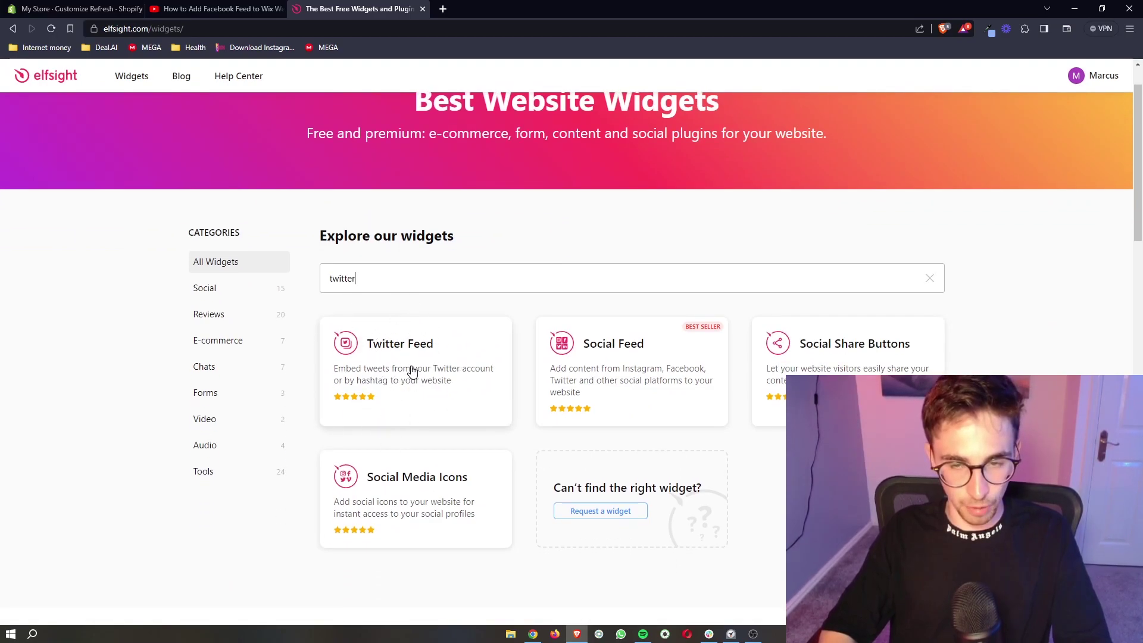
Open the Twitter Feed widget and preview the Hashtag Feed, Testimonials and Sidebar Widget templates
click(381, 379)
scroll(401, 369, down, 3)
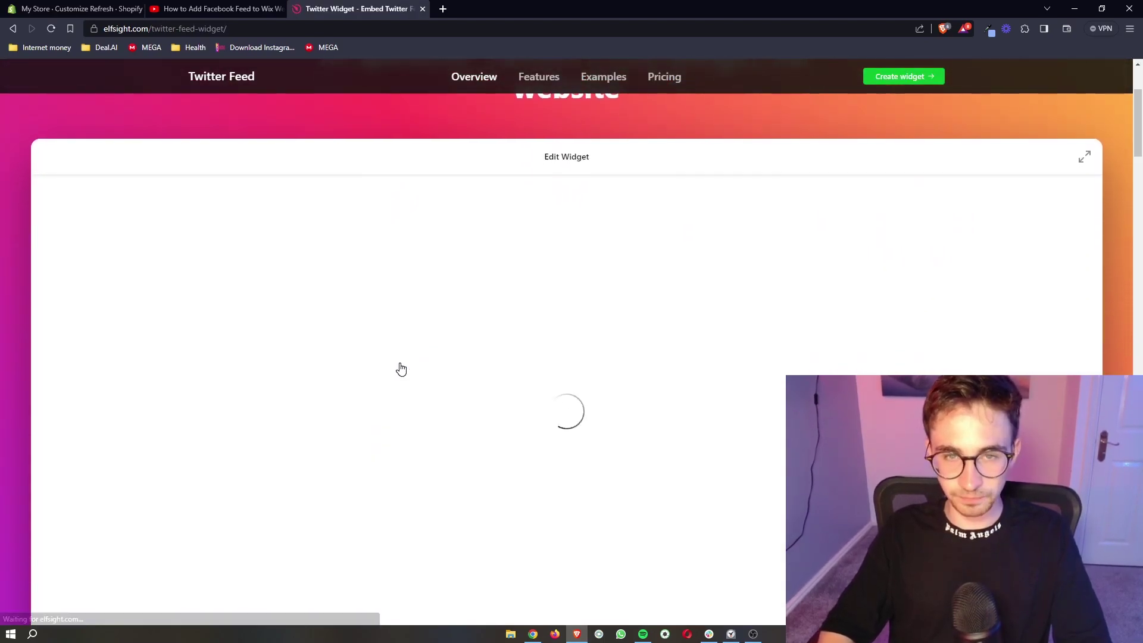
scroll(411, 364, down, 1)
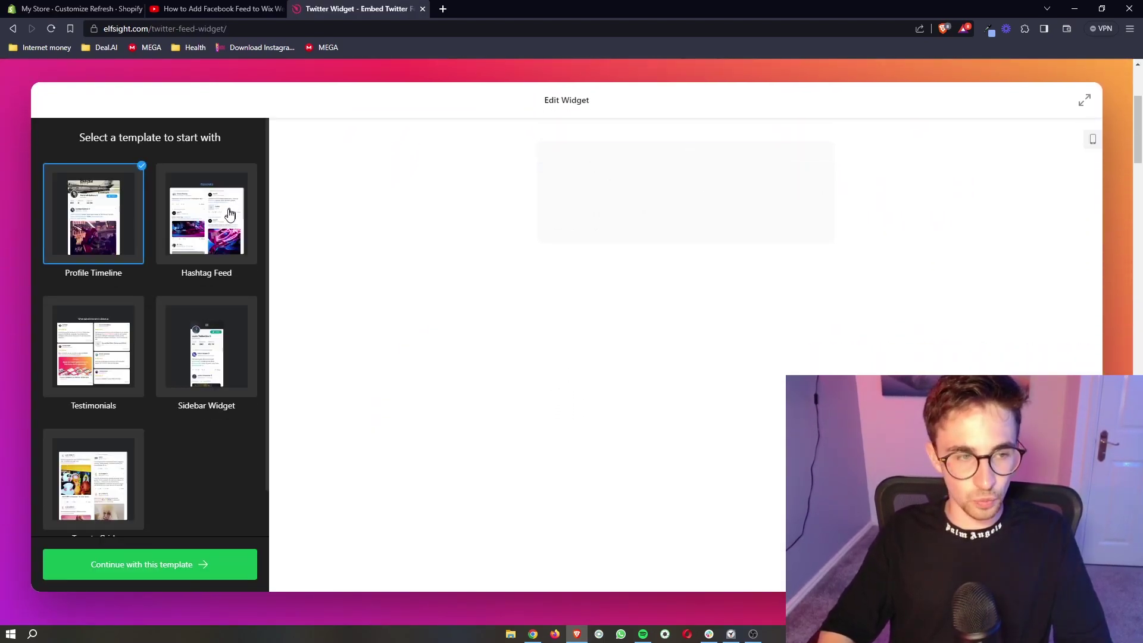
click(230, 214)
click(67, 352)
click(231, 356)
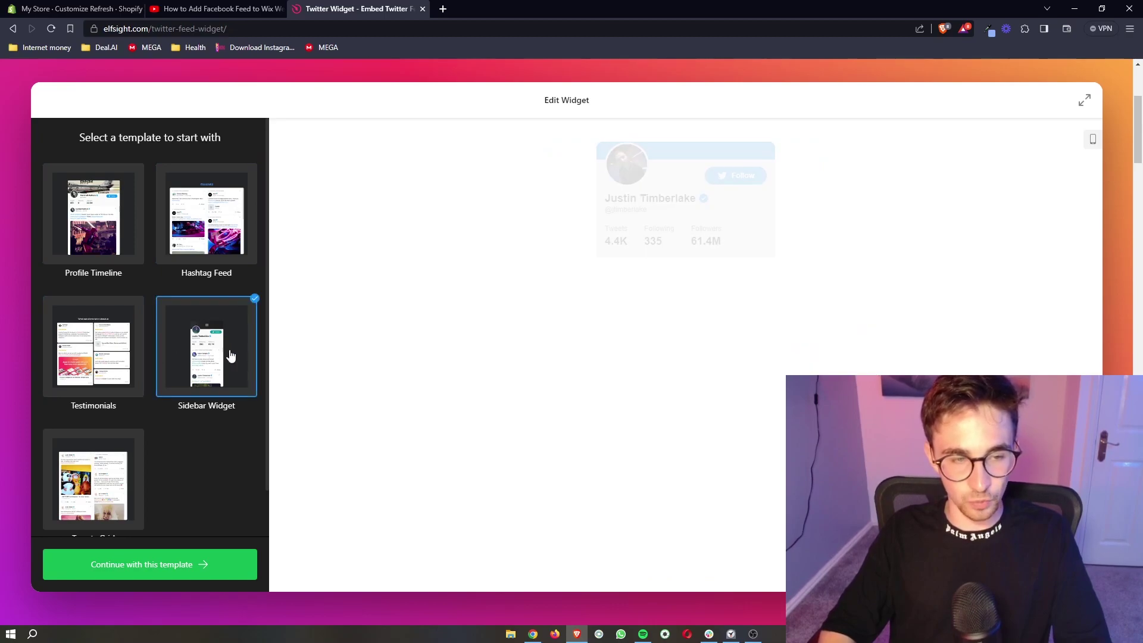
click(67, 349)
click(206, 237)
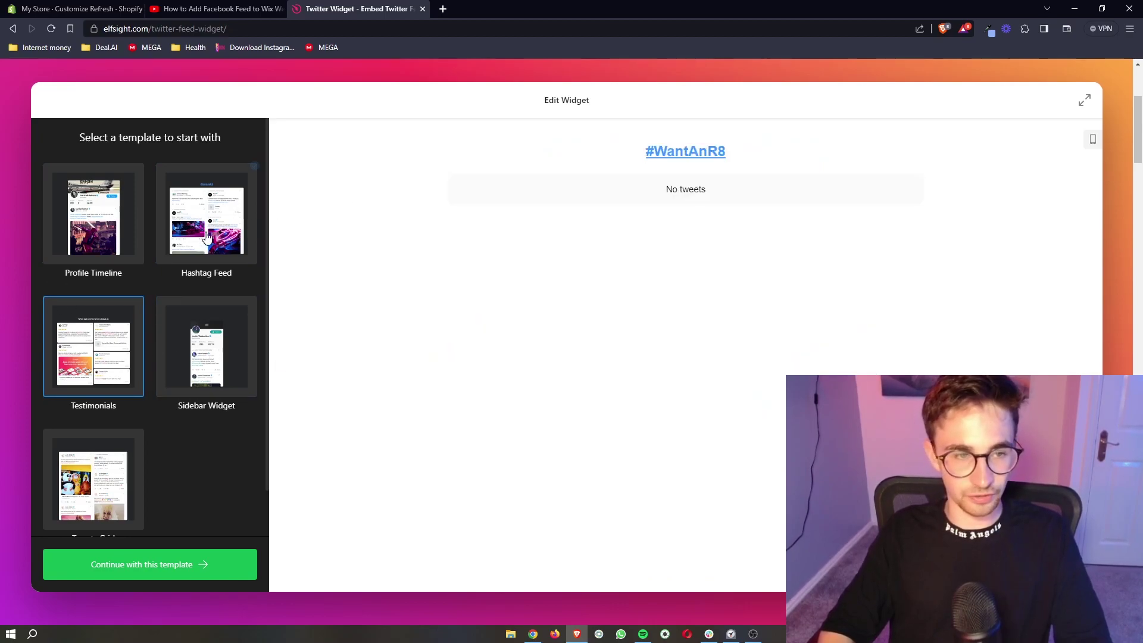
scroll(726, 199, up, 1)
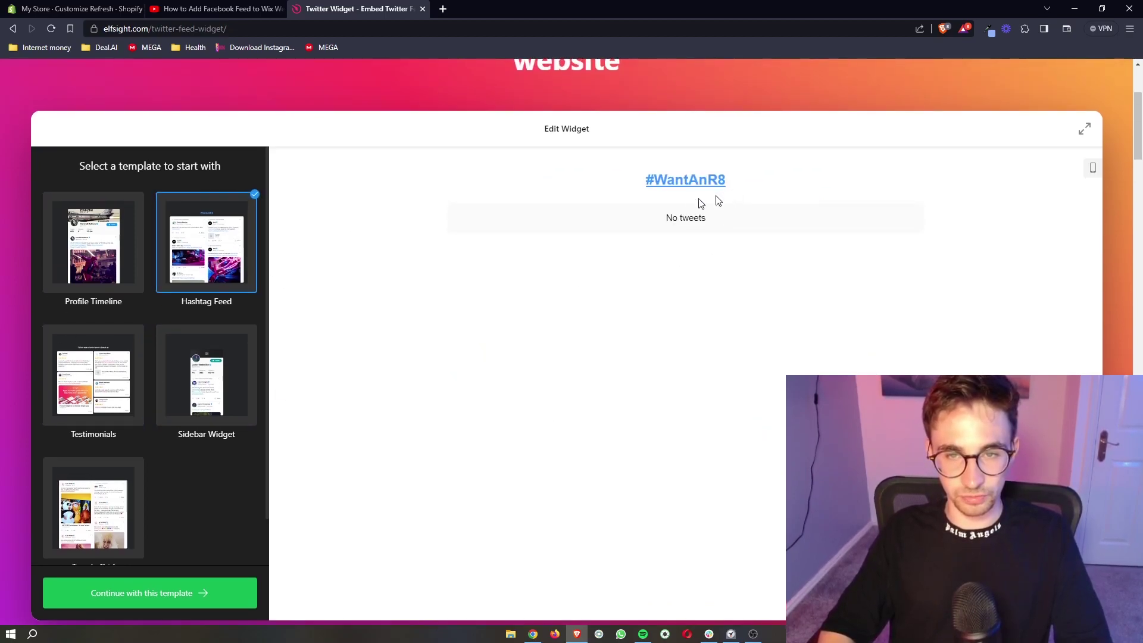
Select the Profile Timeline template and look through its sample feed preview
click(84, 270)
scroll(660, 356, down, 5)
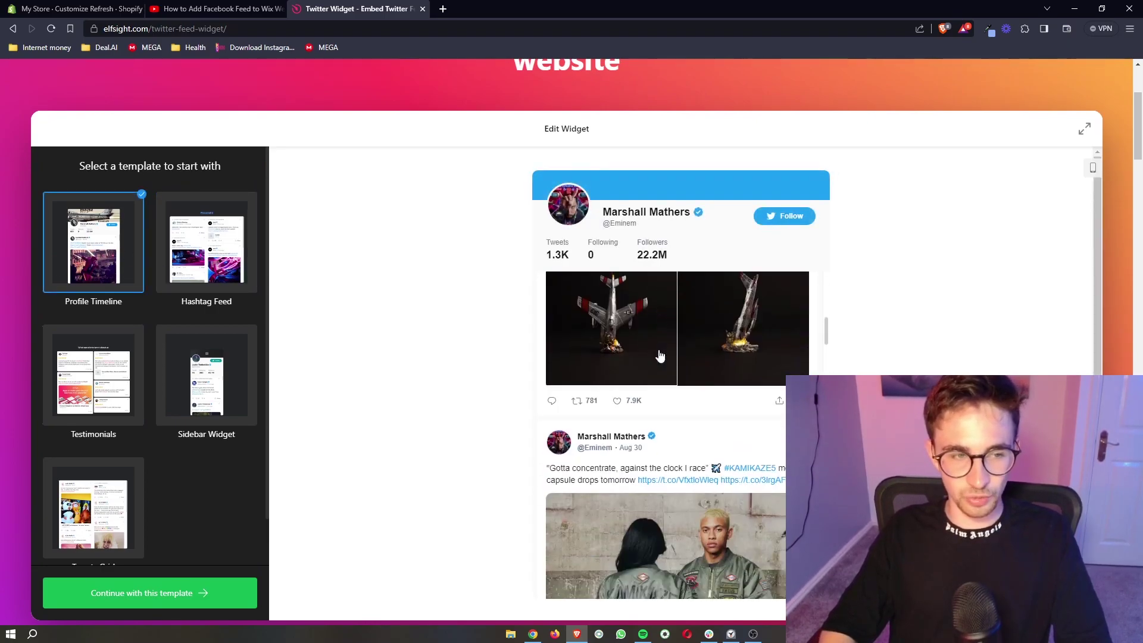
scroll(660, 356, down, 5)
scroll(217, 481, down, 1)
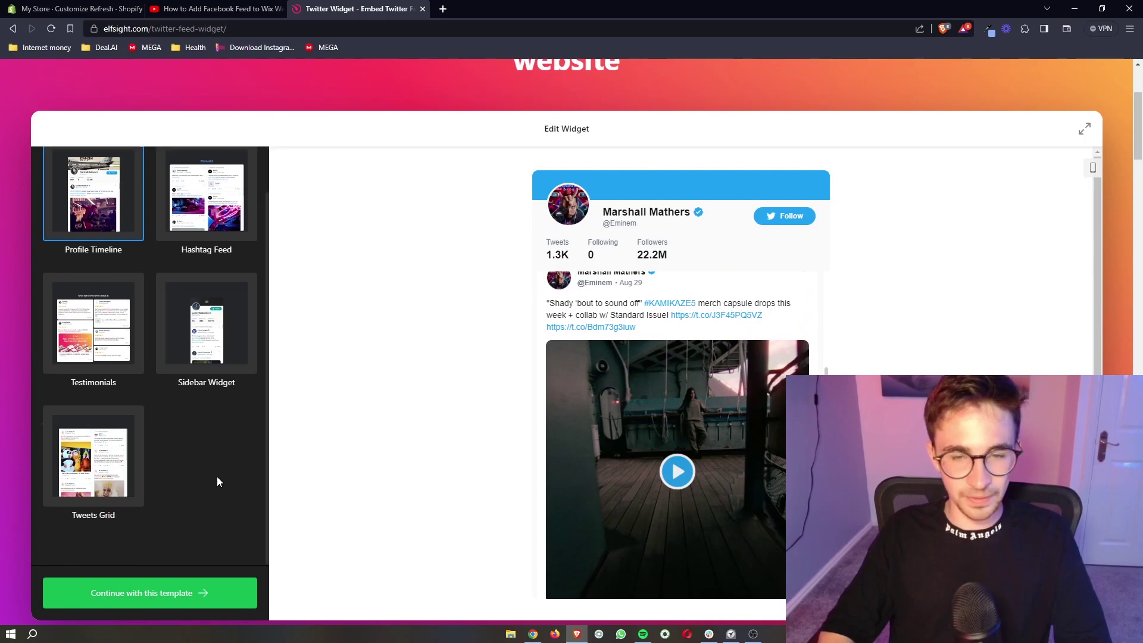
scroll(221, 448, up, 1)
scroll(222, 448, down, 2)
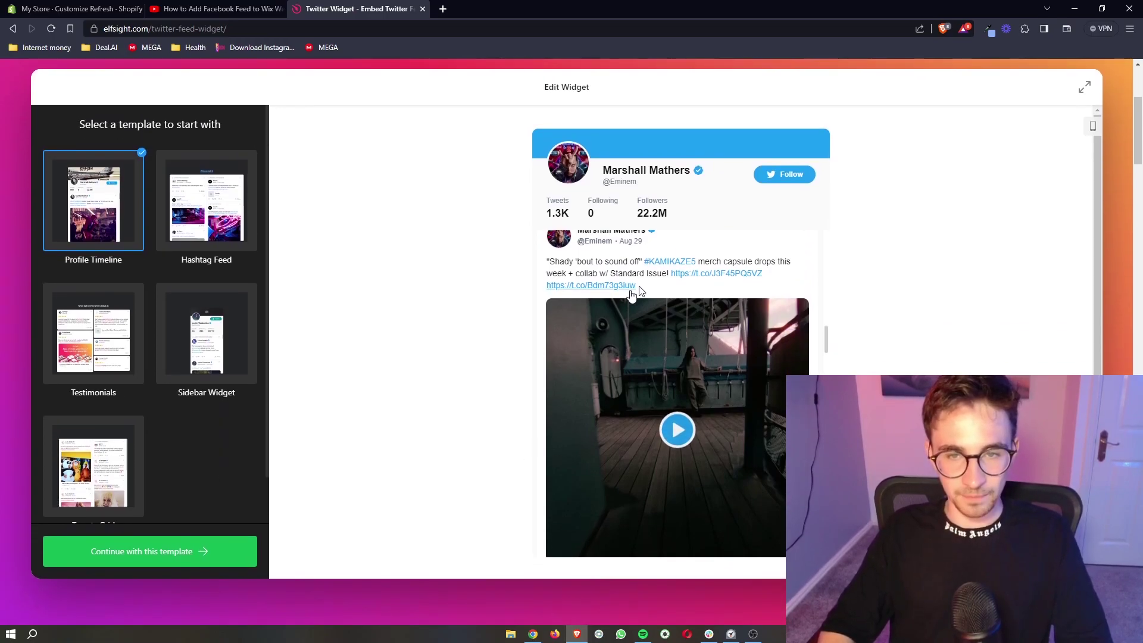
Continue with Profile Timeline, connect a Twitter account and check the connection status and username
click(205, 556)
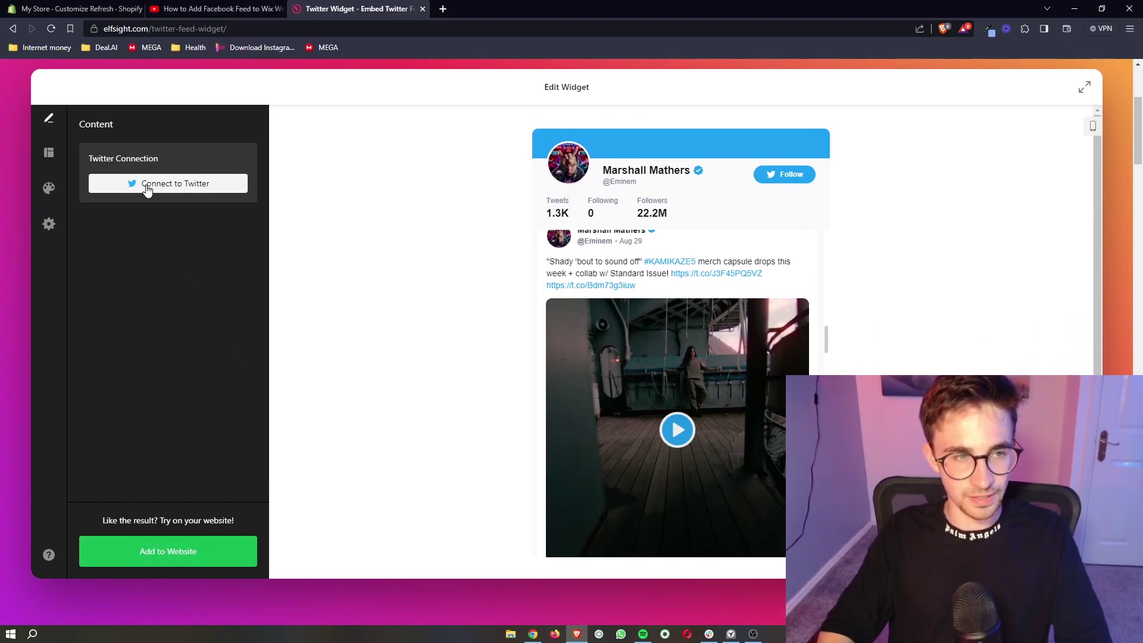
click(177, 189)
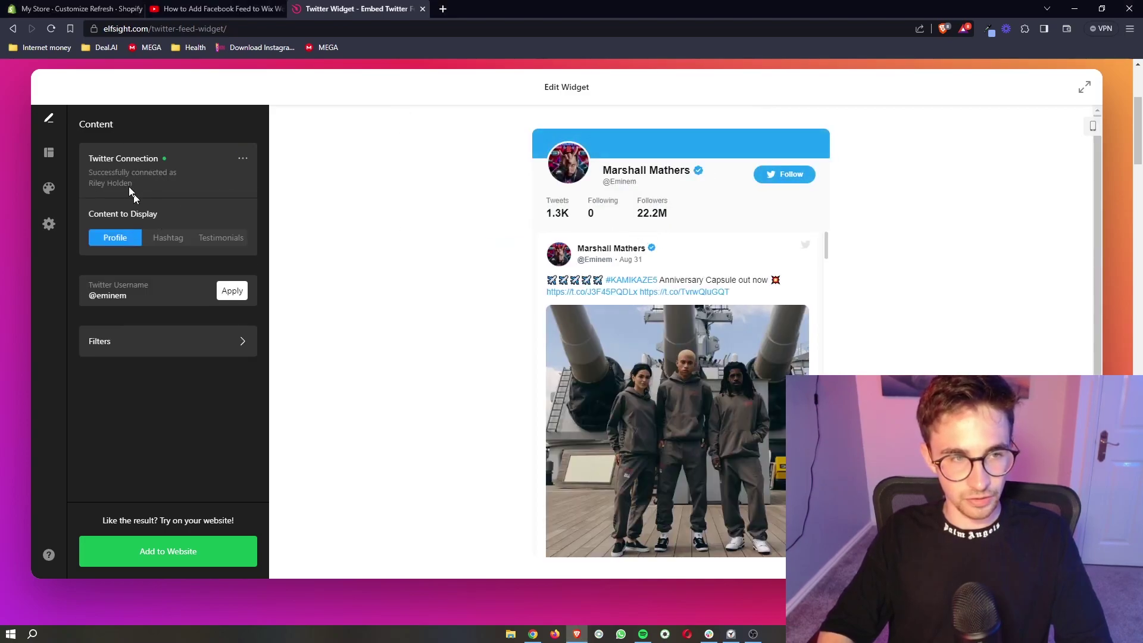
click(174, 187)
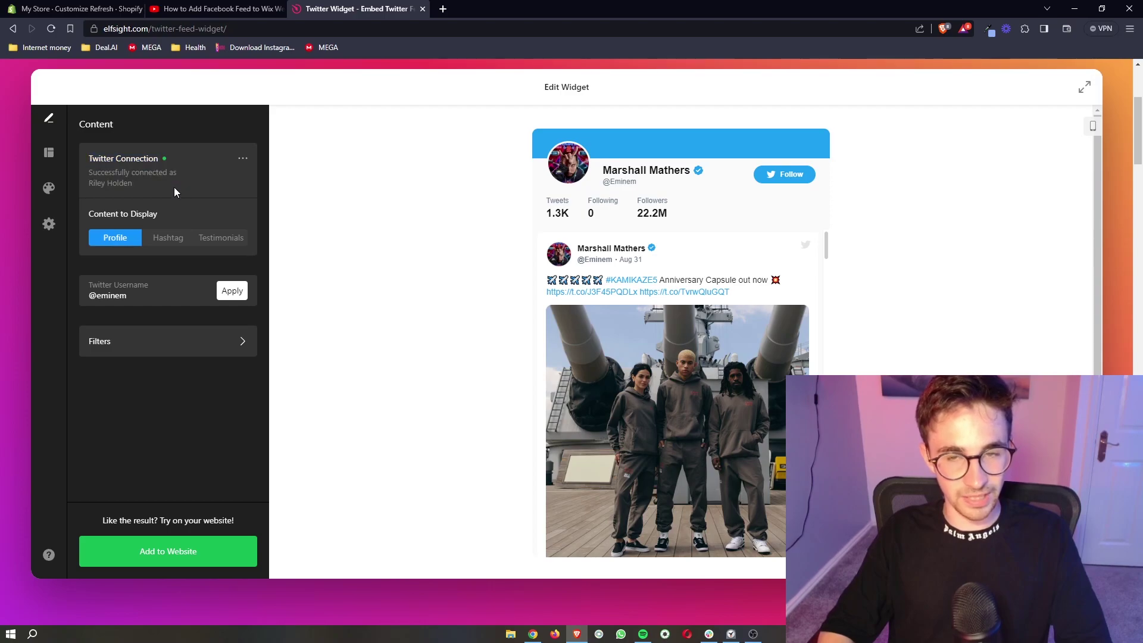
drag(174, 187, 176, 156)
click(138, 187)
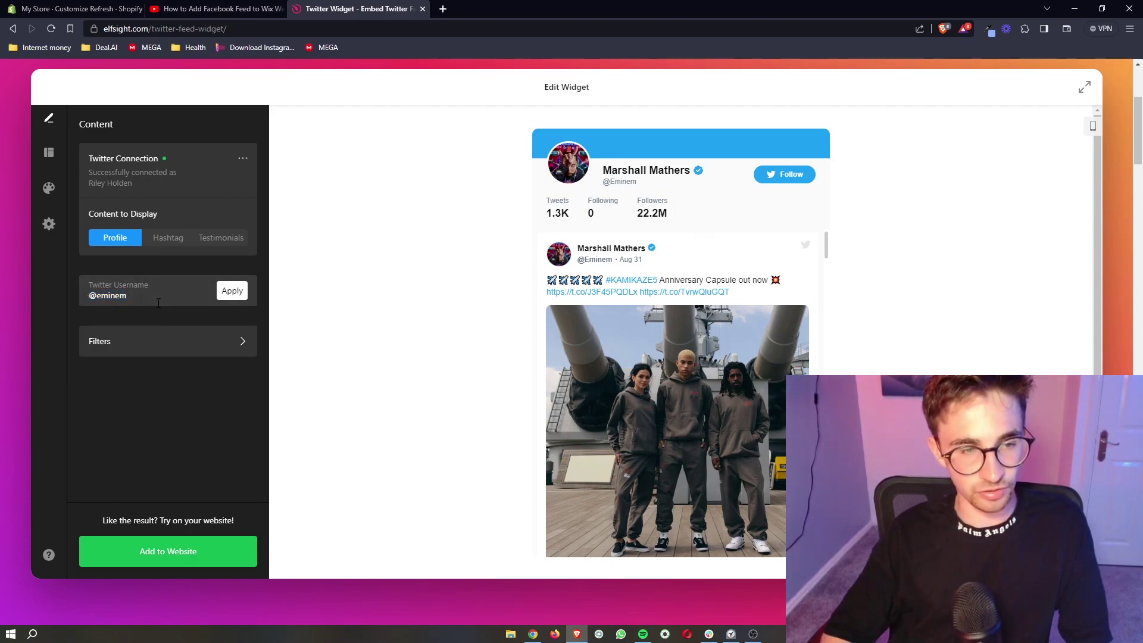
click(231, 290)
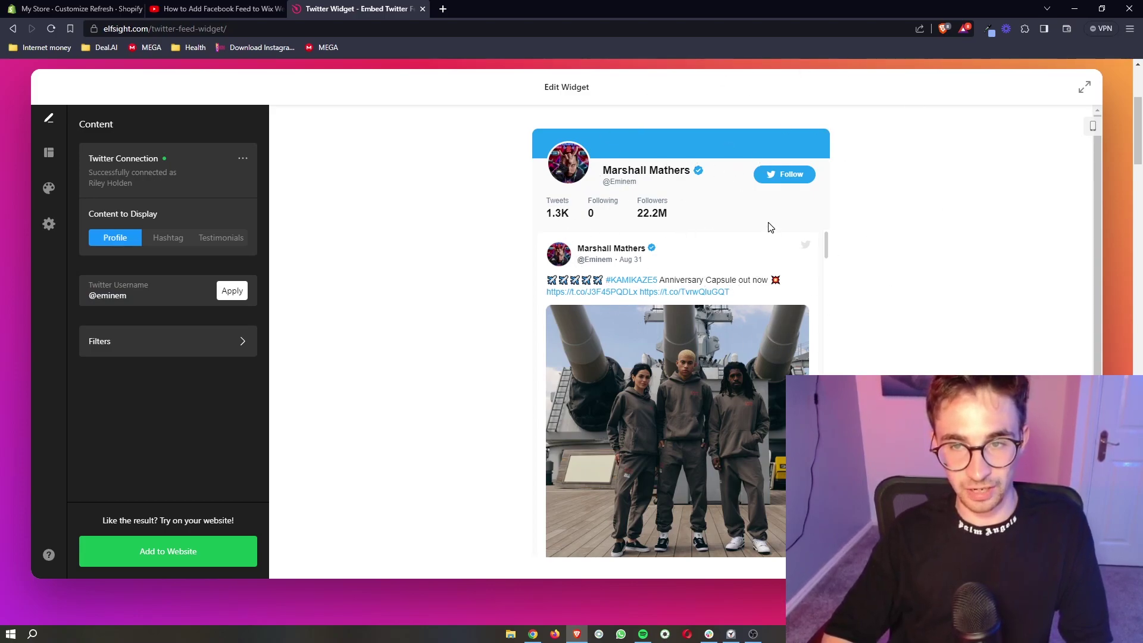
Publish the Twitter feed widget and compare the Basic and Pro plans on the pricing page
click(162, 554)
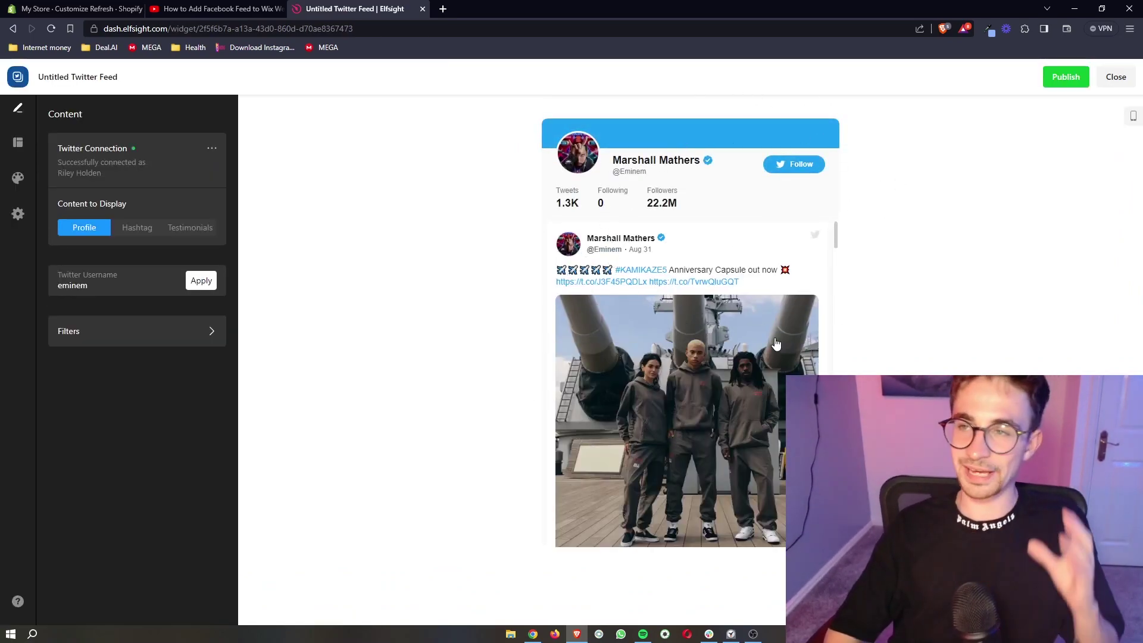
click(1067, 87)
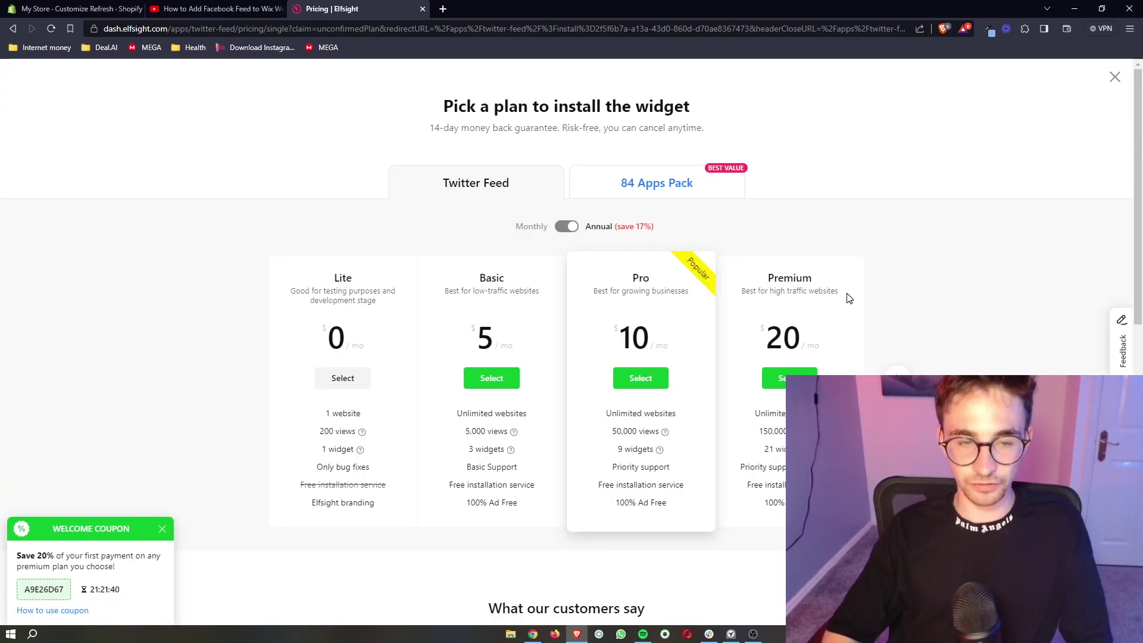
scroll(754, 480, up, 3)
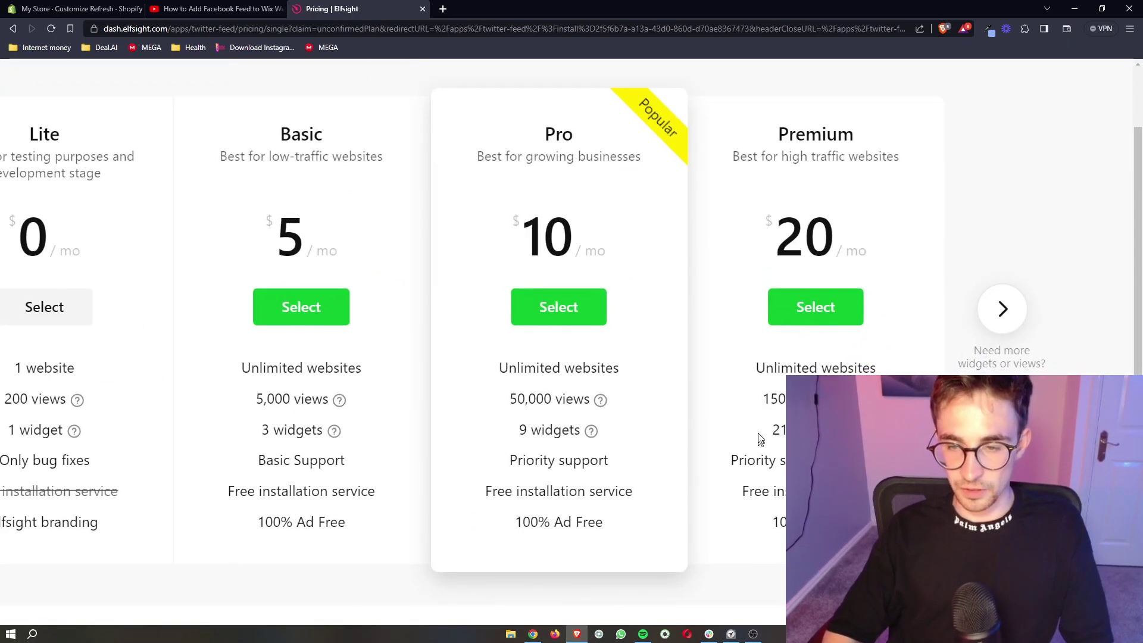
drag(543, 397, 599, 384)
scroll(598, 384, down, 4)
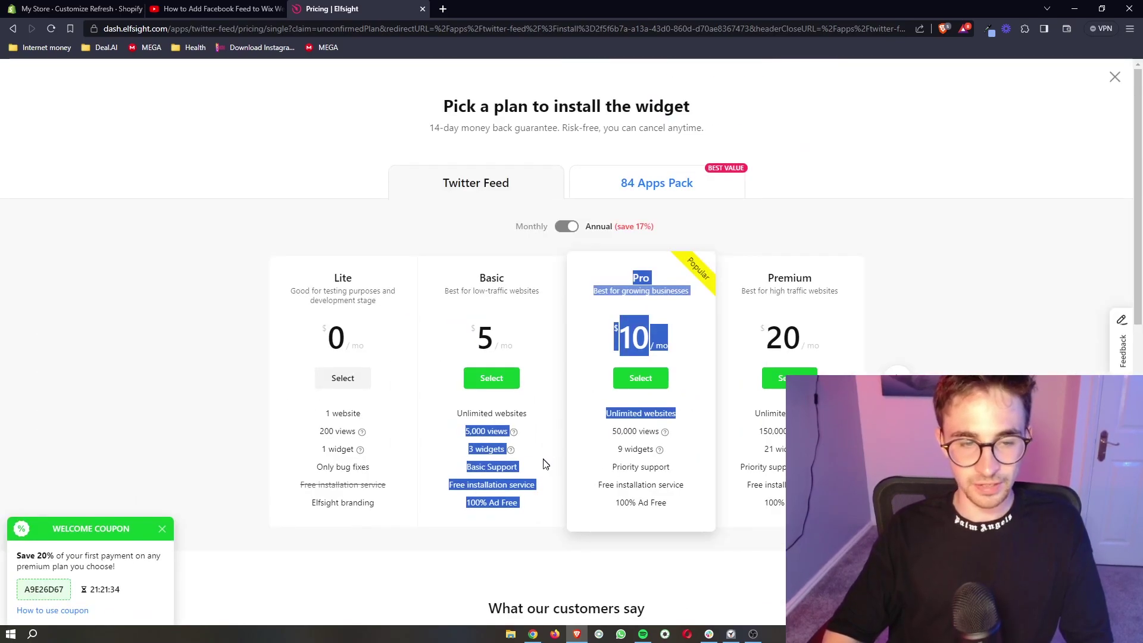
click(543, 462)
scroll(296, 393, up, 4)
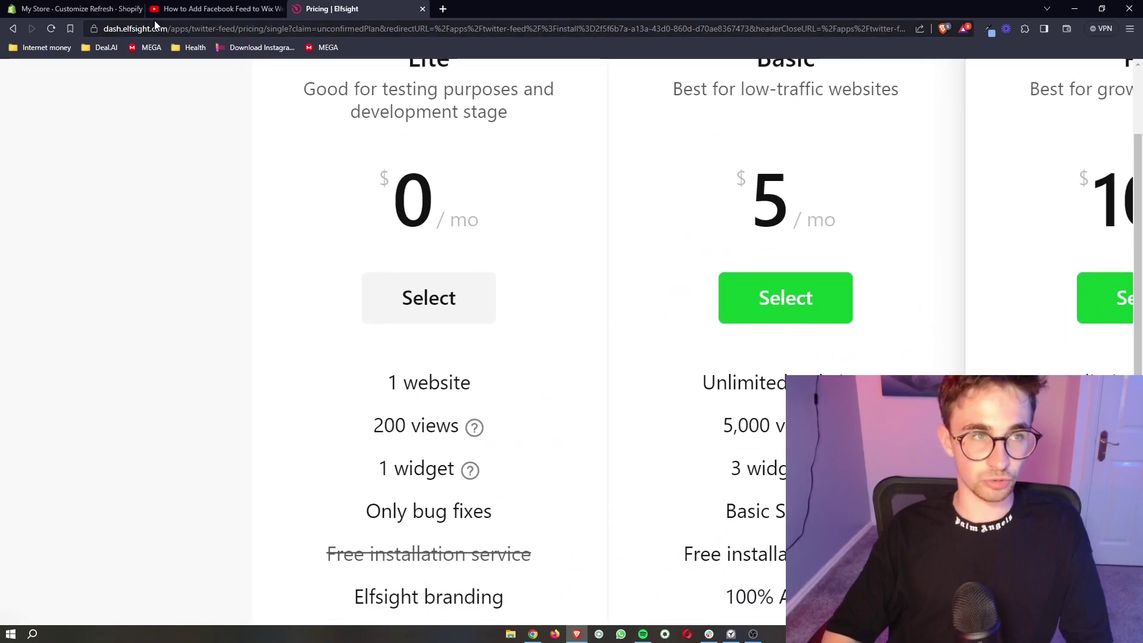
click(90, 9)
click(334, 8)
Copy the Twitter Feed embed code from the Embed Code dialog and return to Shopify
scroll(524, 294, down, 4)
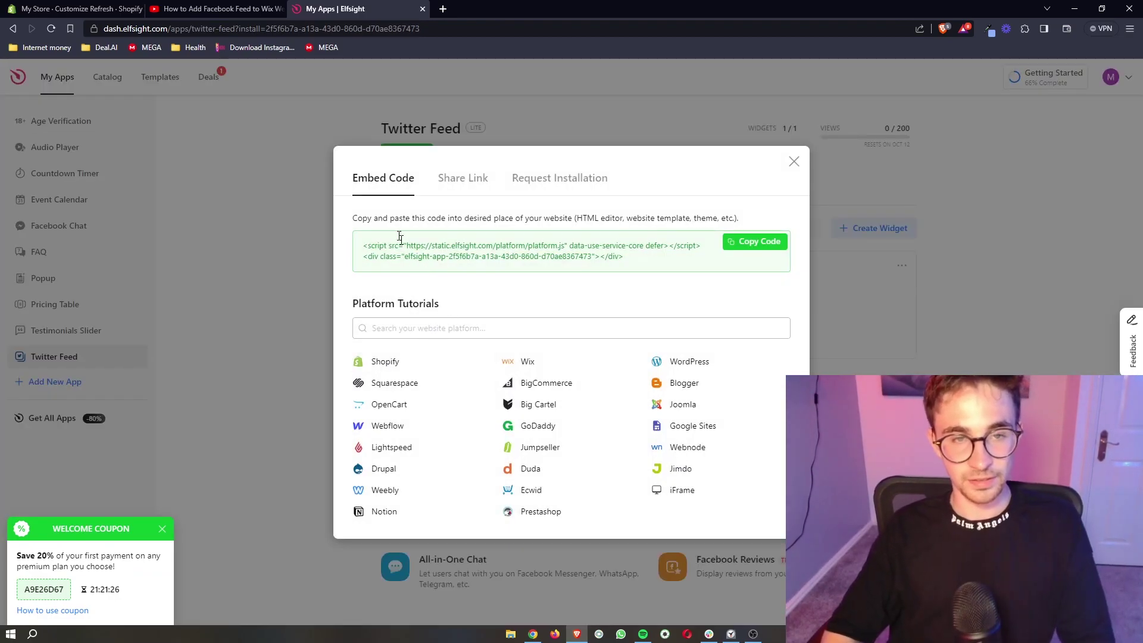
drag(344, 241, 607, 268)
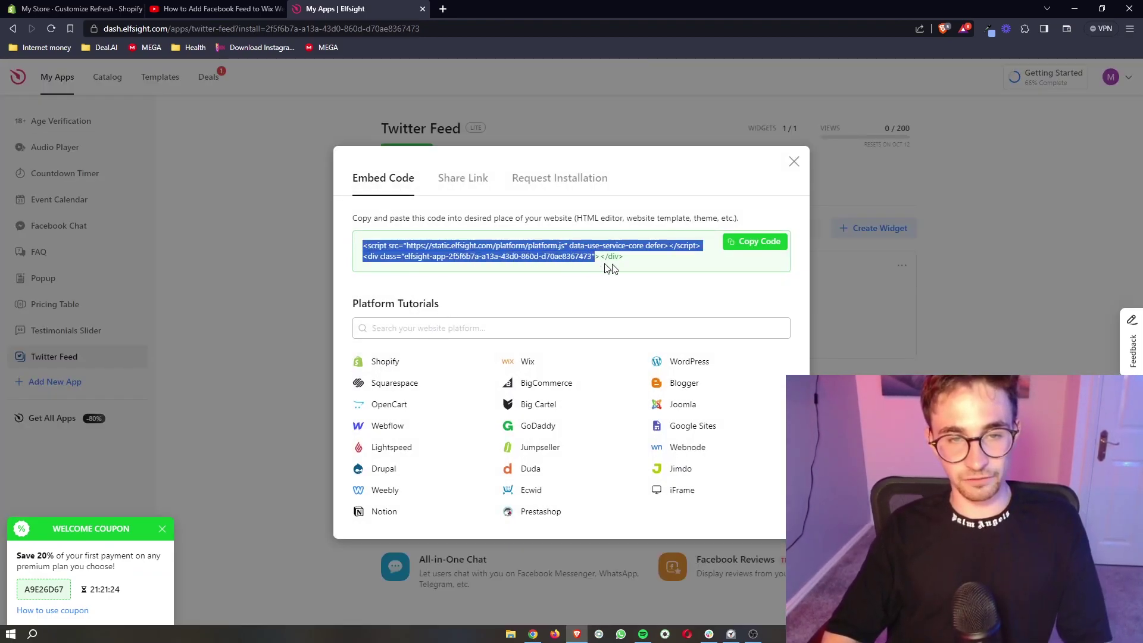
click(665, 269)
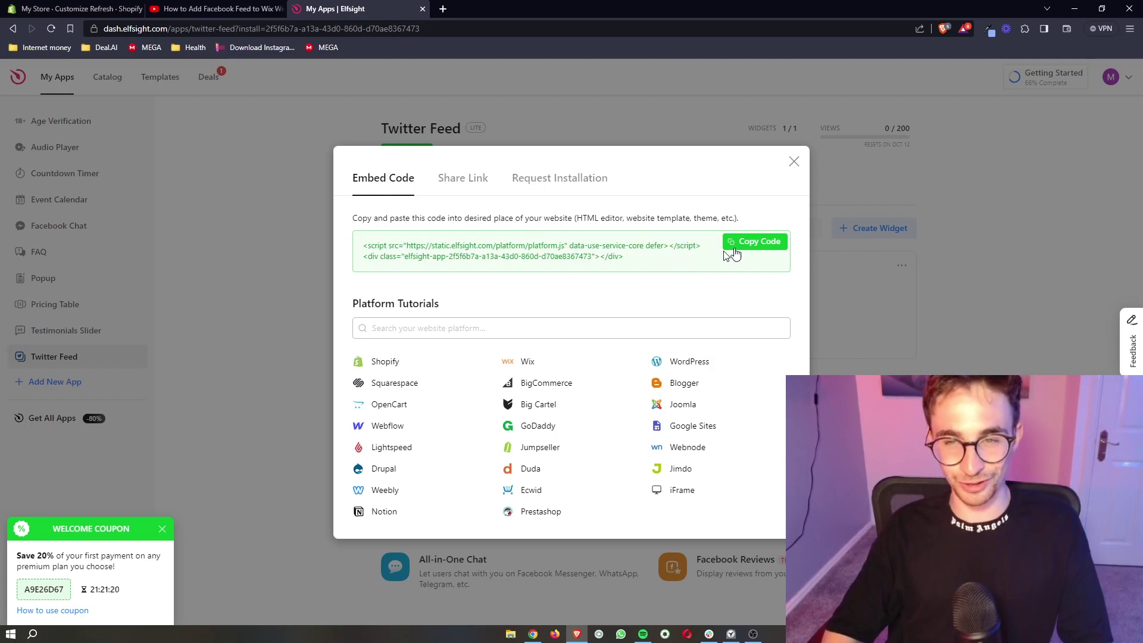
click(755, 244)
click(759, 247)
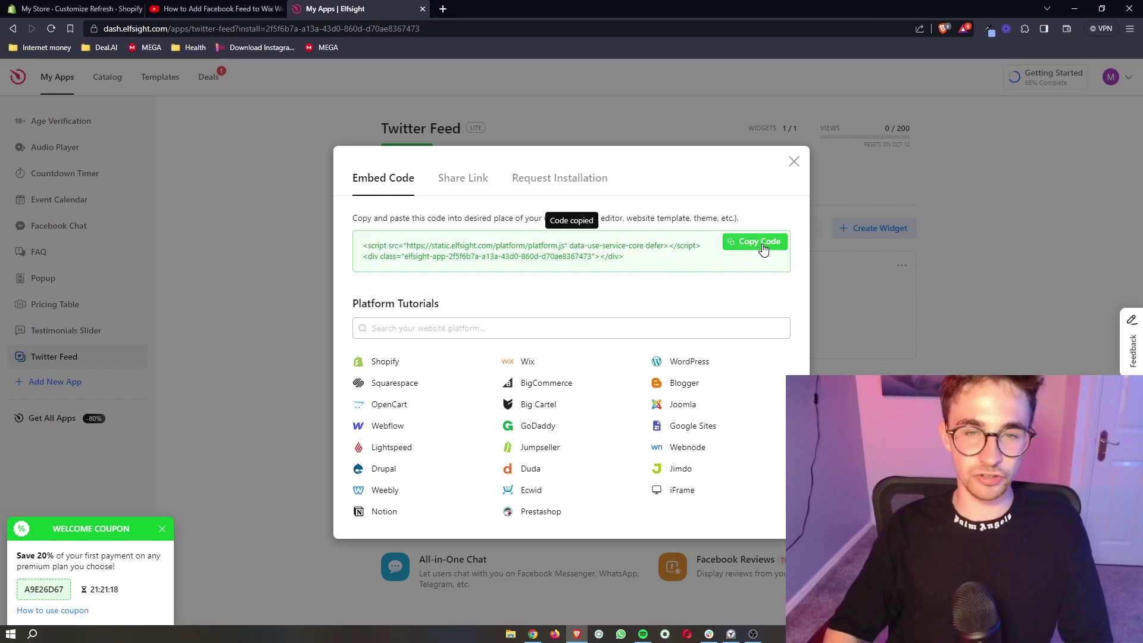
click(764, 249)
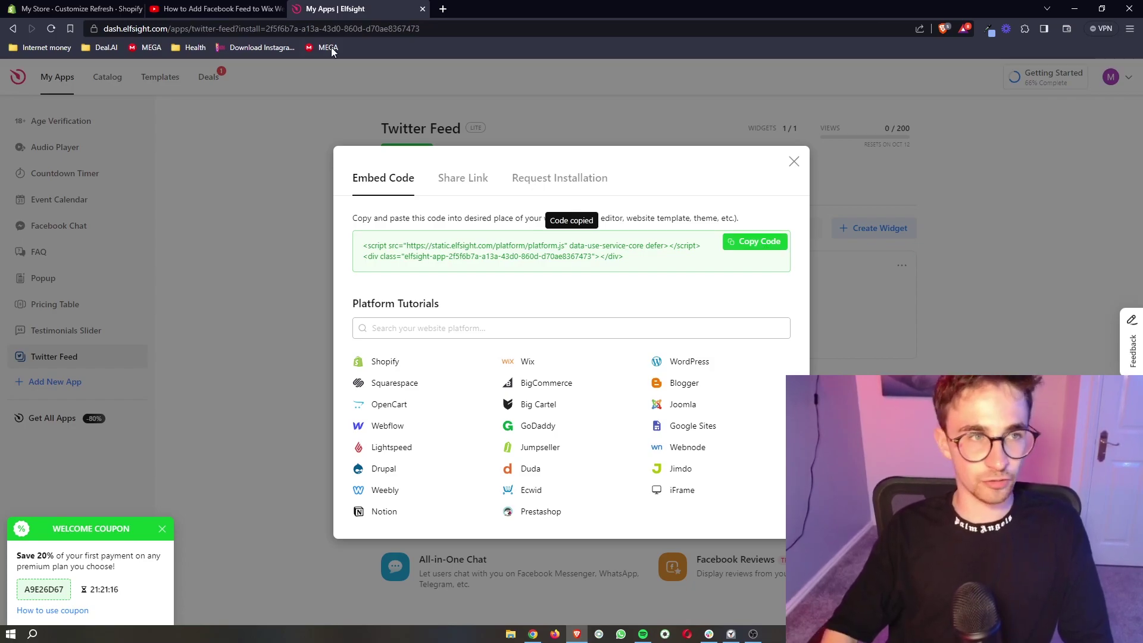
click(7, 6)
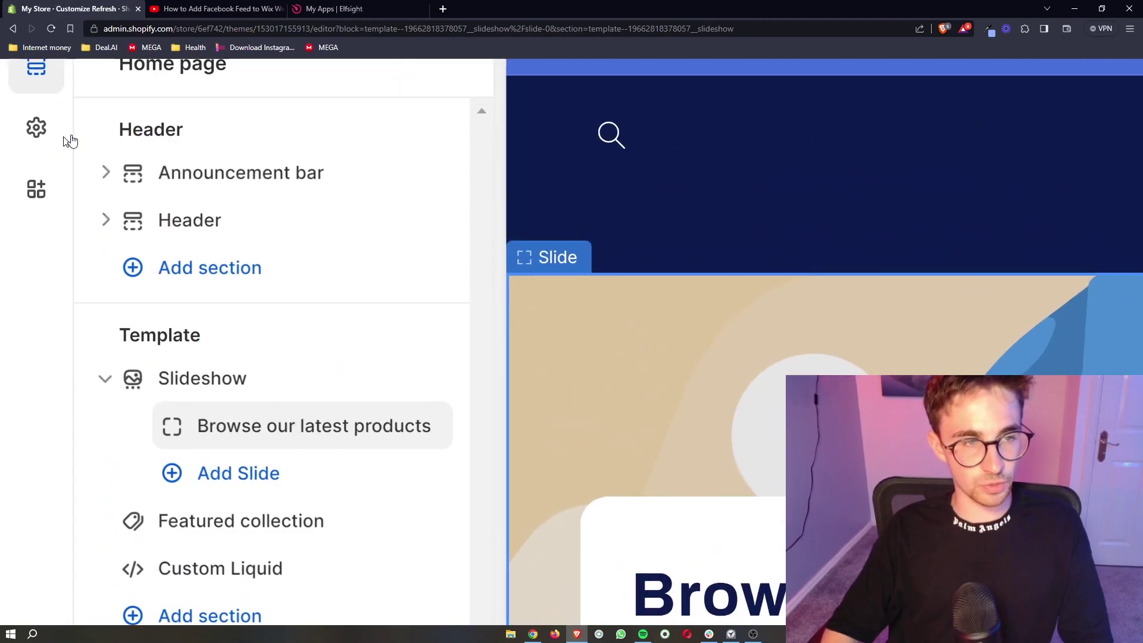
Bring up the add-section list under the home page Template group
drag(31, 139, 96, 140)
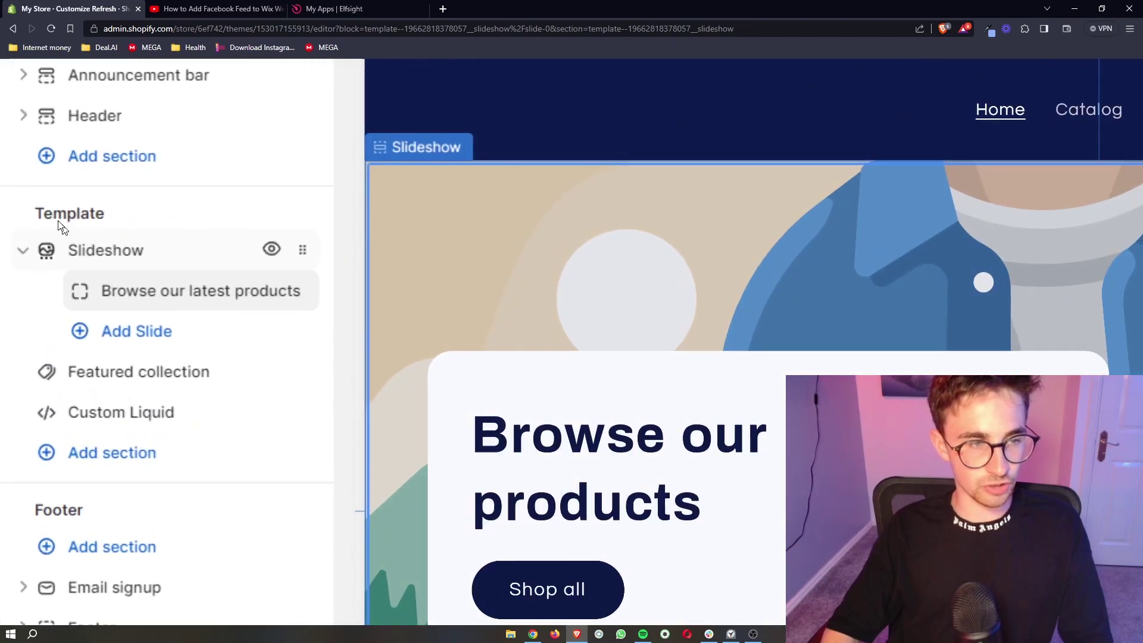
drag(51, 223, 88, 224)
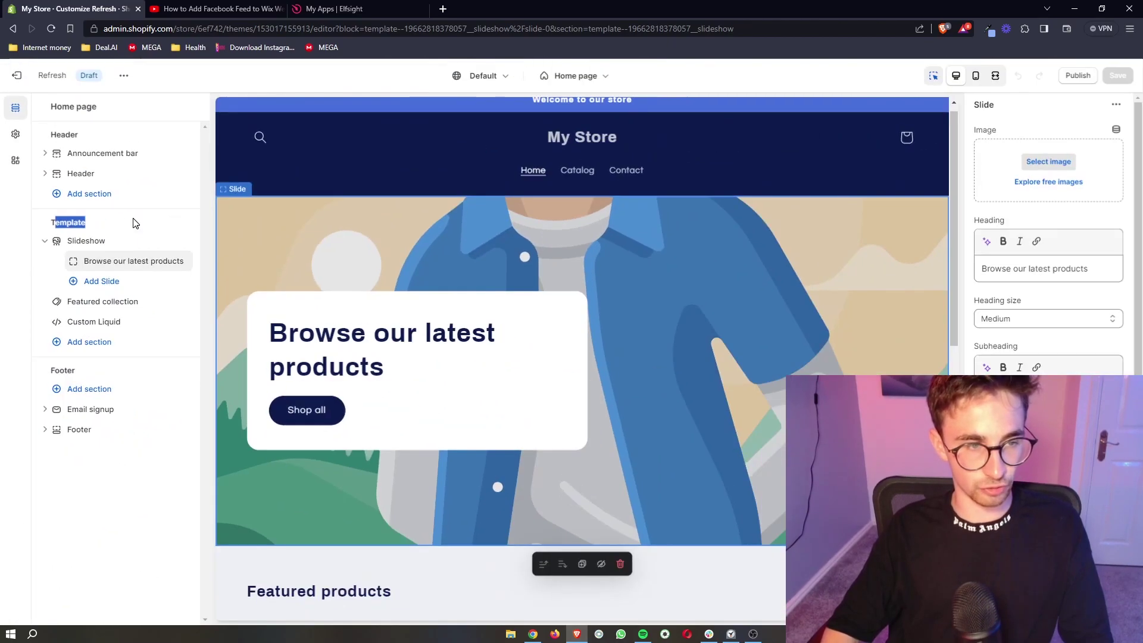
click(135, 222)
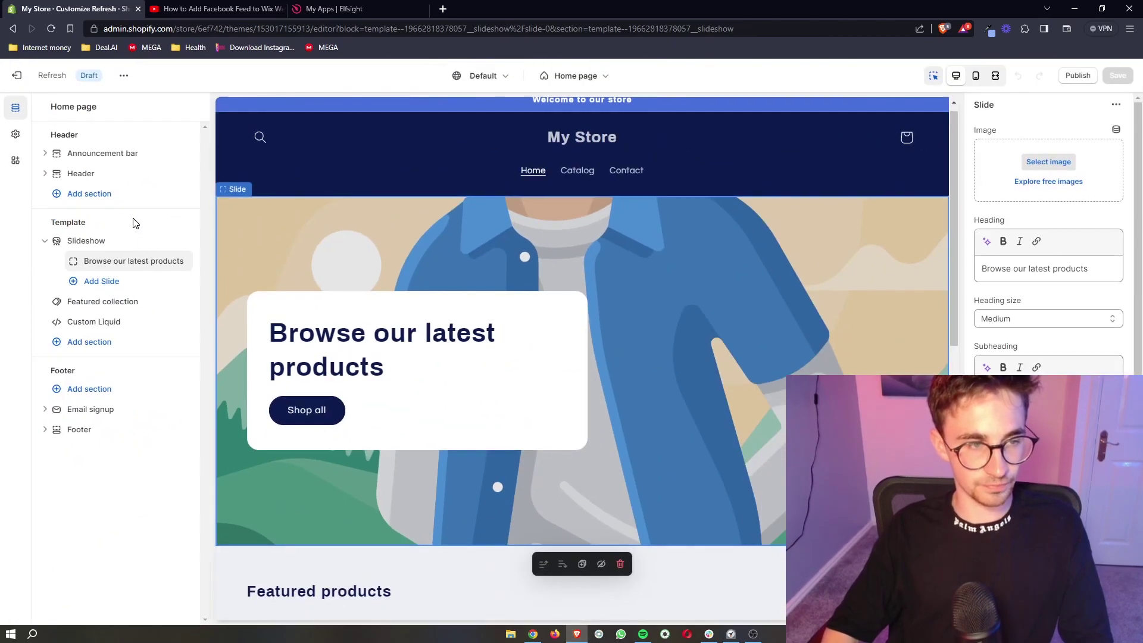
click(89, 343)
scroll(316, 492, down, 4)
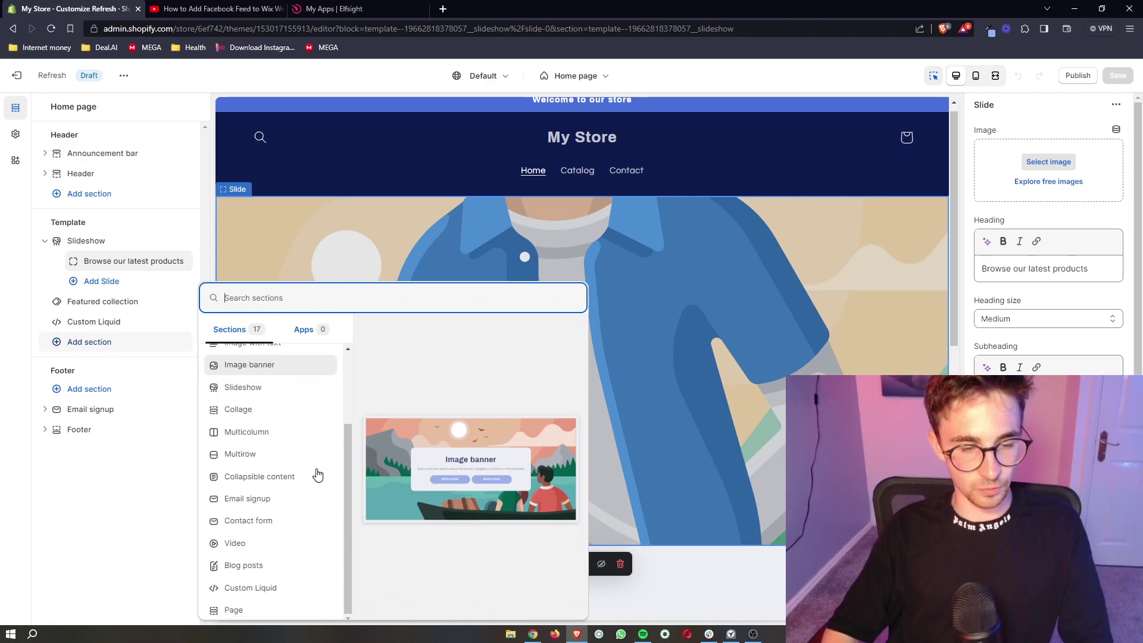
Add a Custom Liquid section and paste the Elfsight embed code into its Liquid code field
click(252, 593)
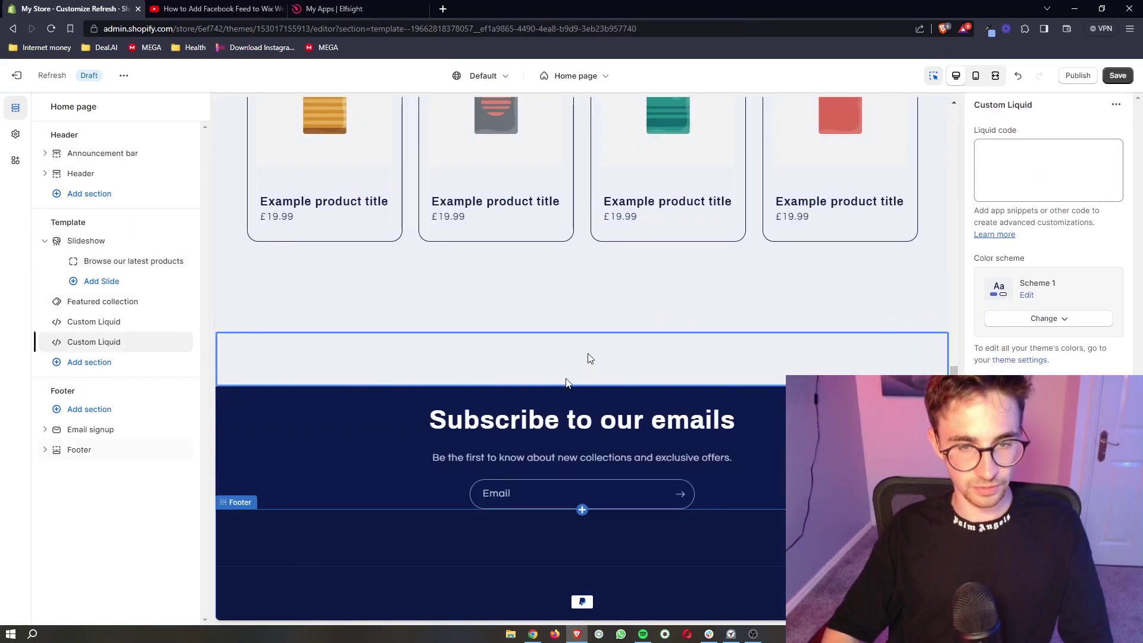
click(543, 314)
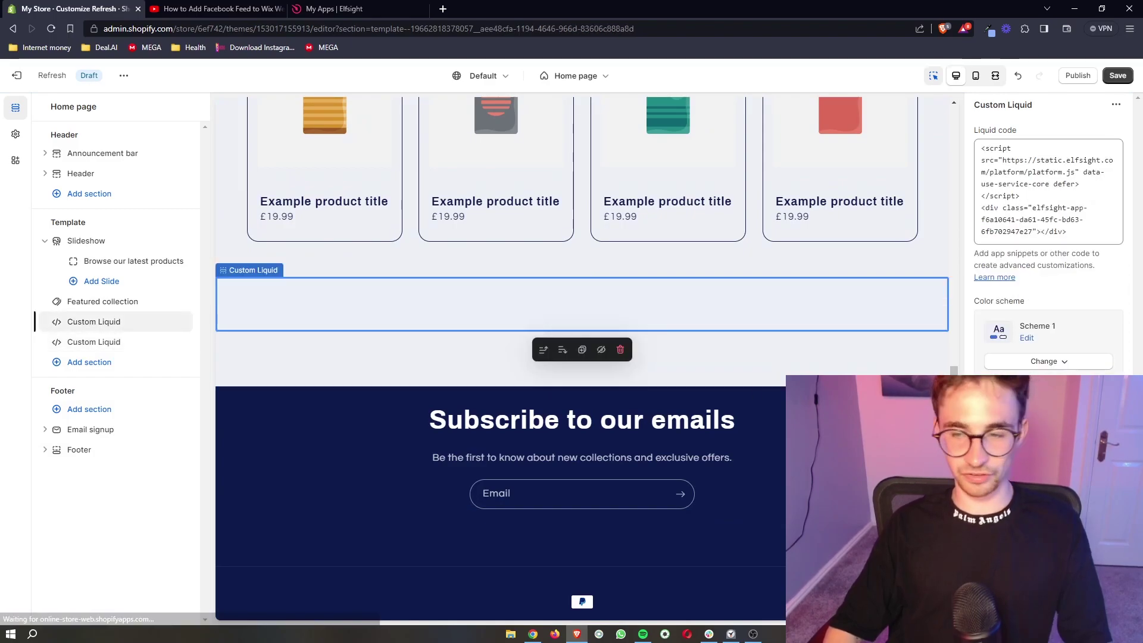
click(672, 323)
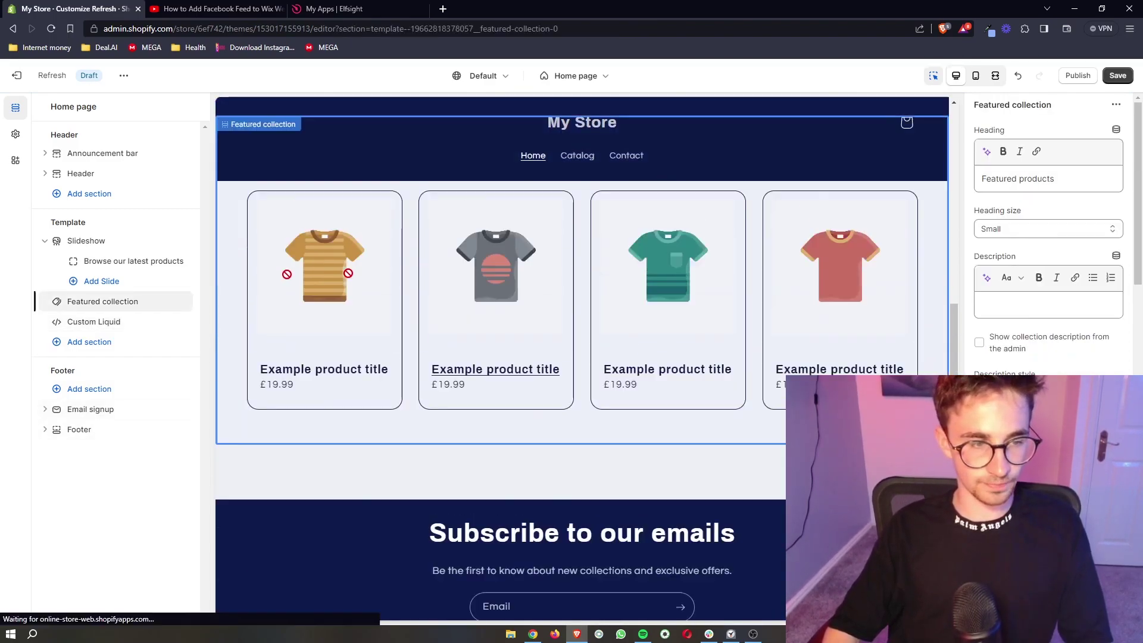
click(151, 327)
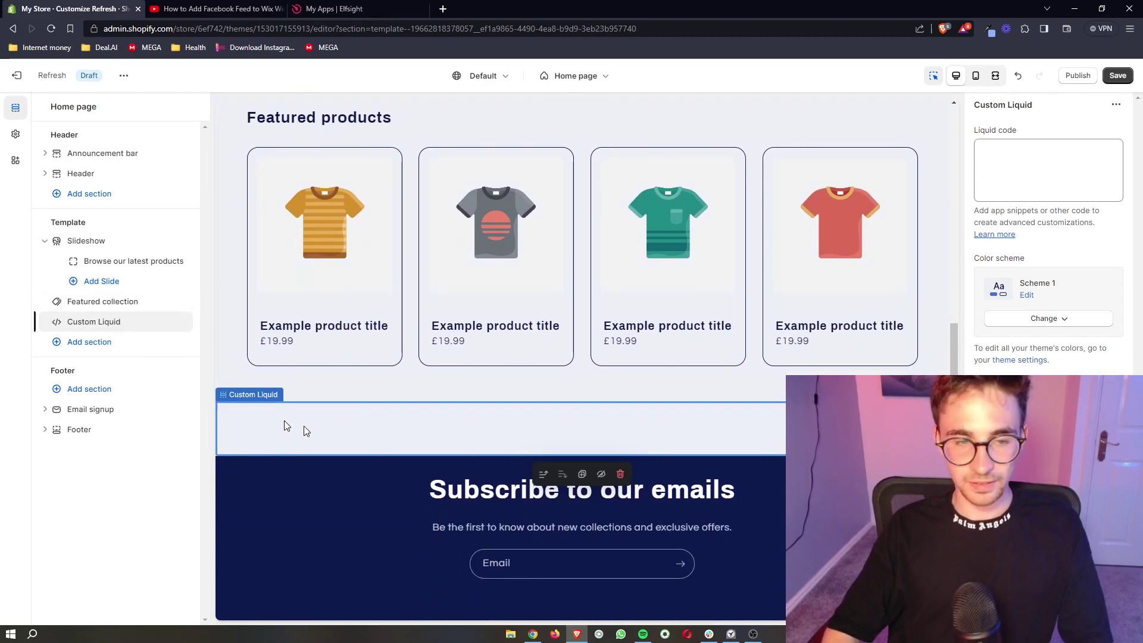
click(1021, 153)
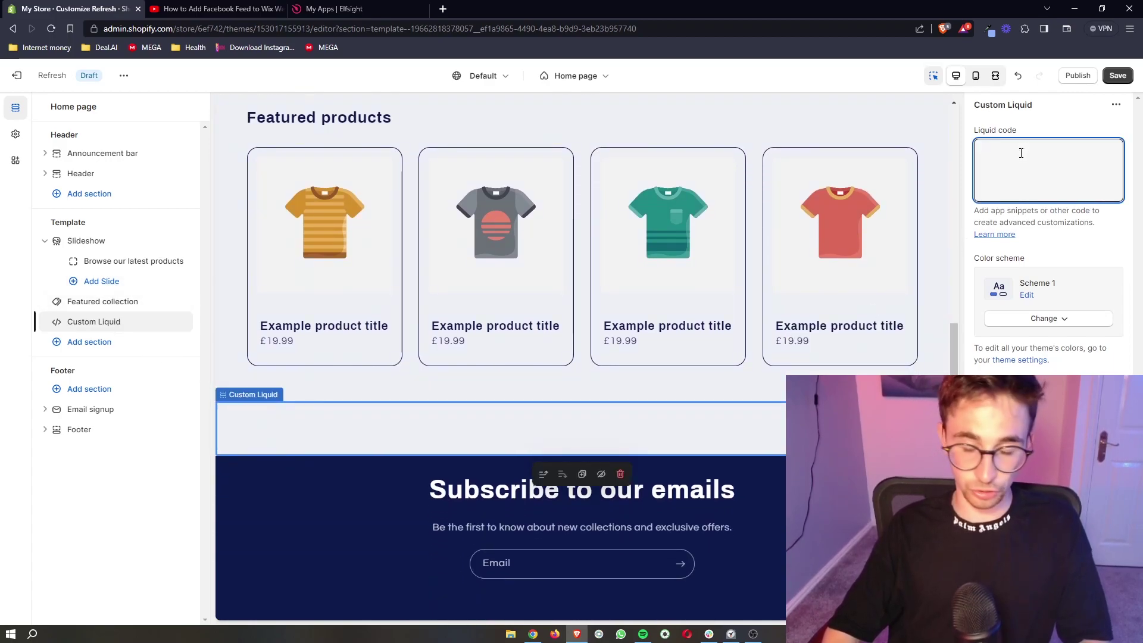
key(ctrl+v)
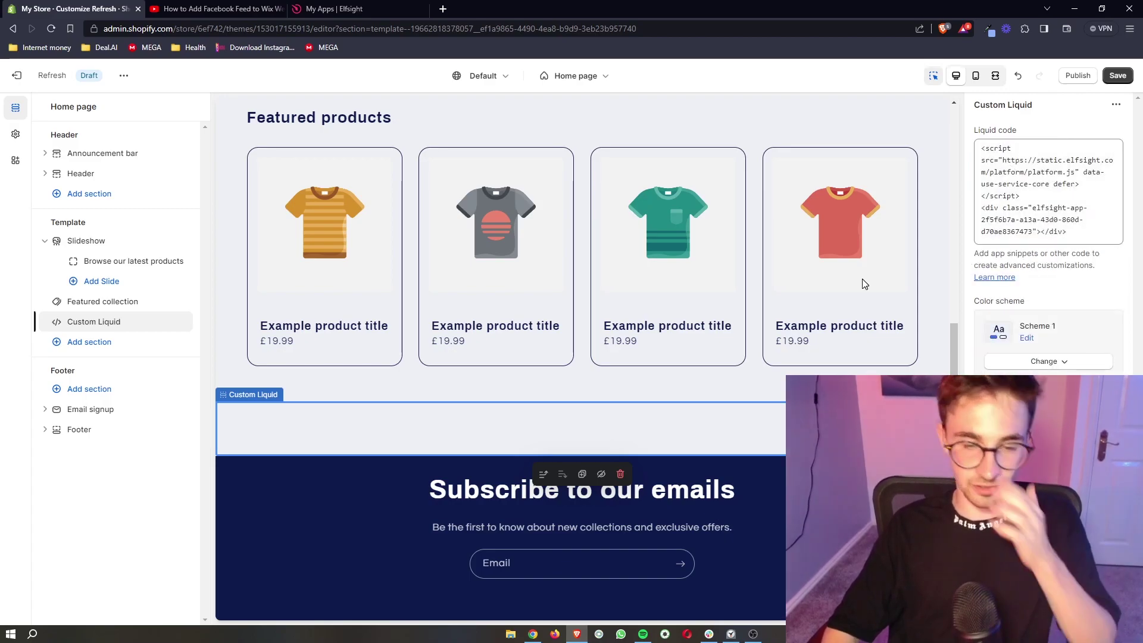
scroll(862, 280, down, 1)
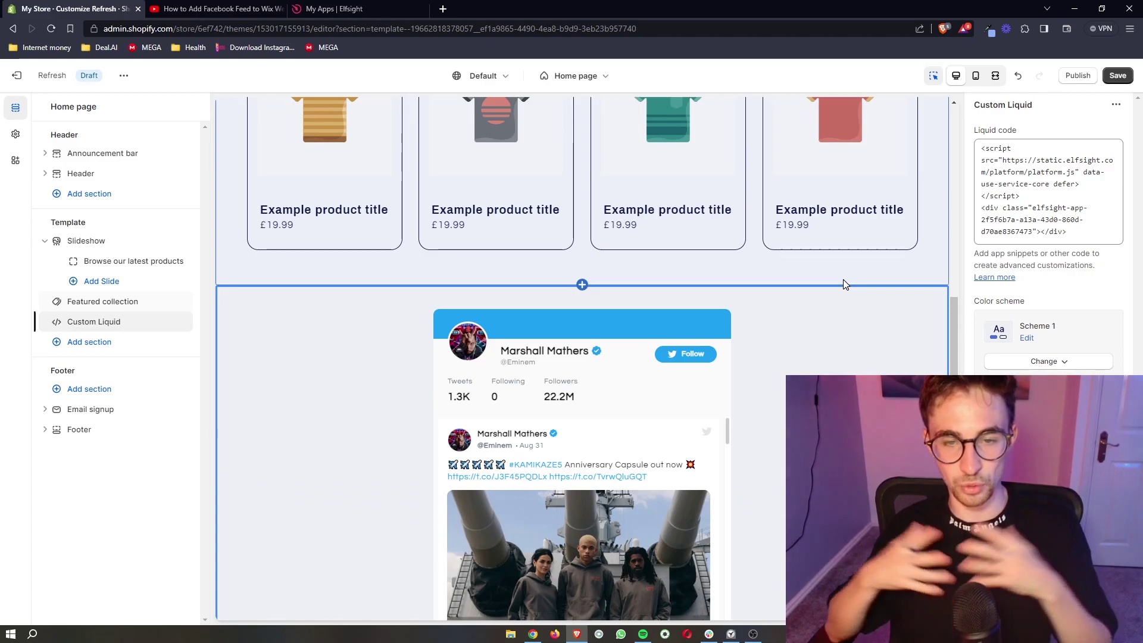
scroll(843, 284, down, 2)
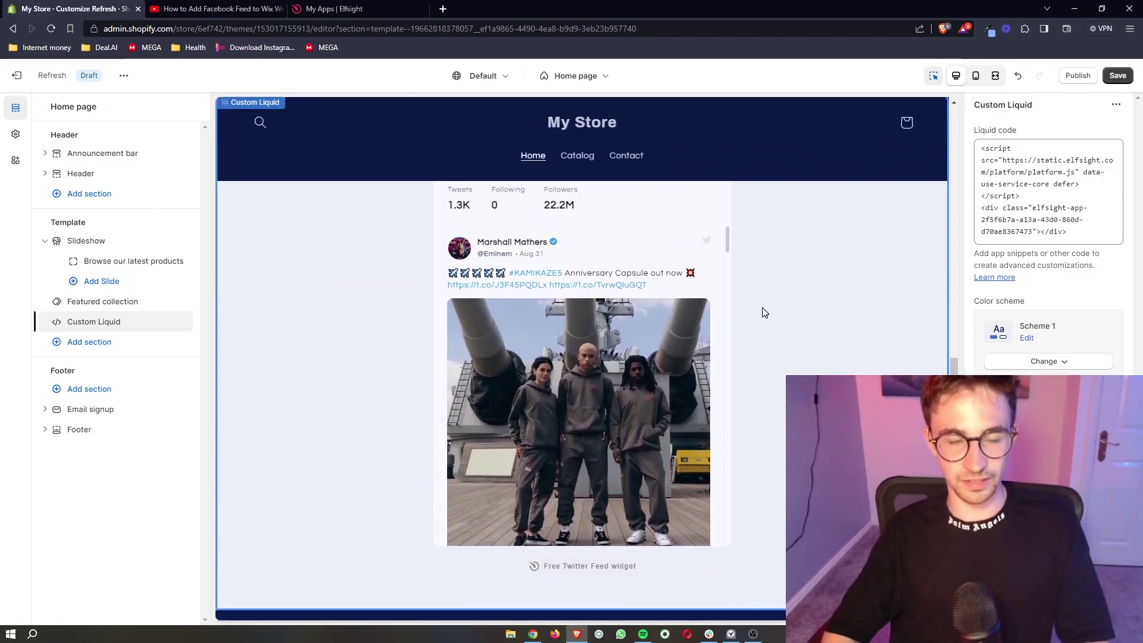